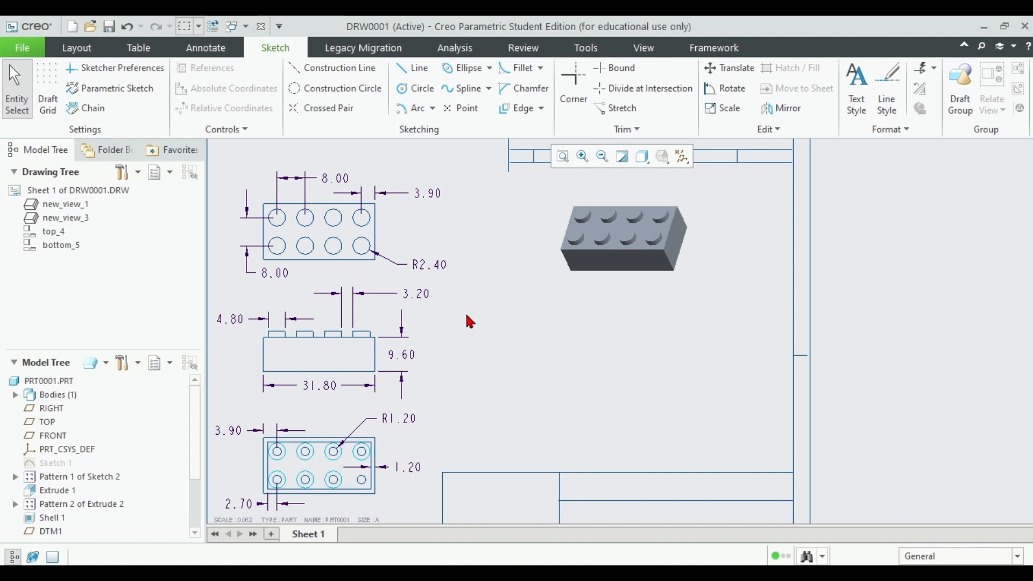
Place a projection view of the front view to its right, beneath the shaded pictorial view.
left_click(85, 48)
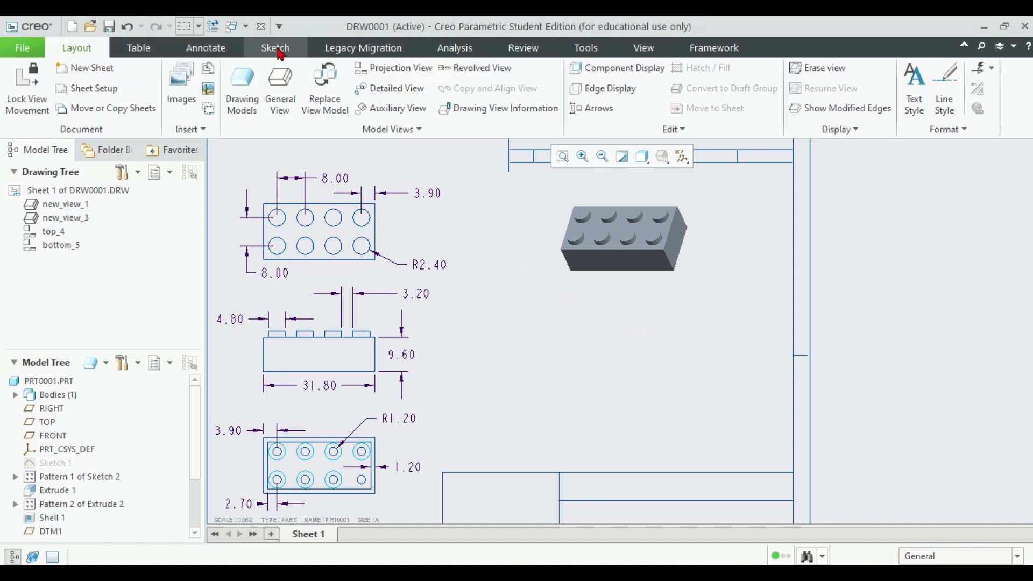
left_click(281, 95)
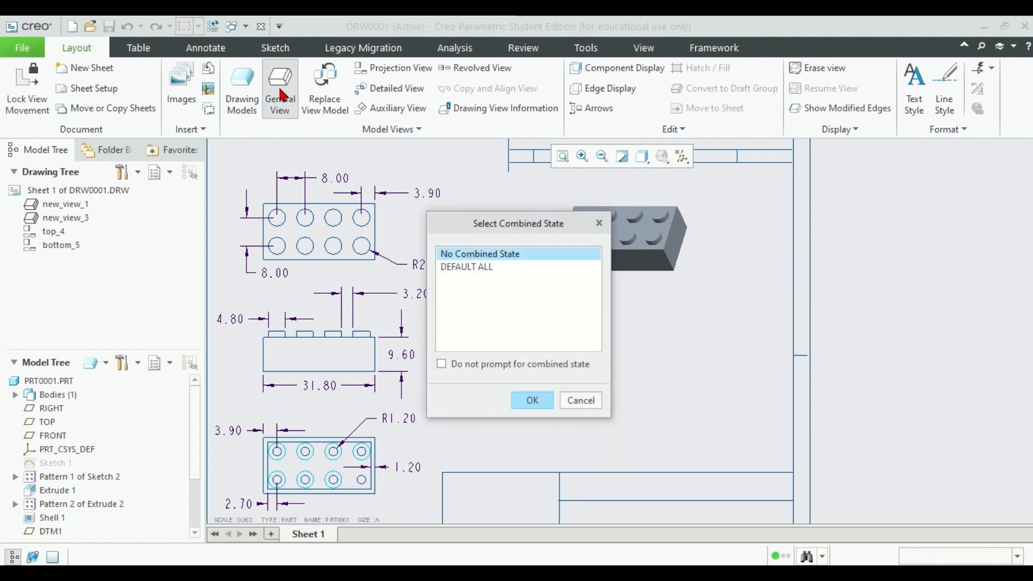
left_click(578, 401)
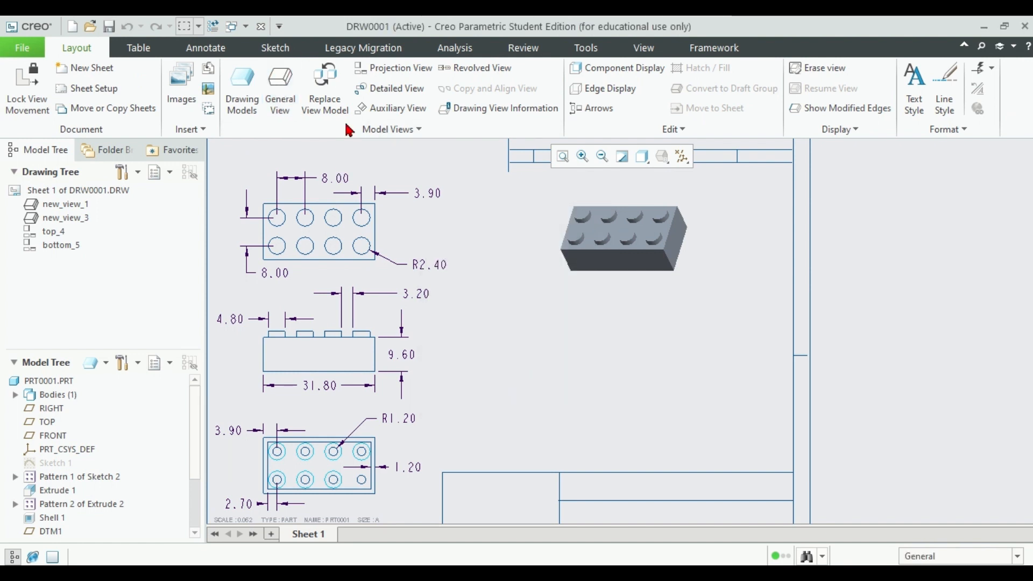
left_click(409, 69)
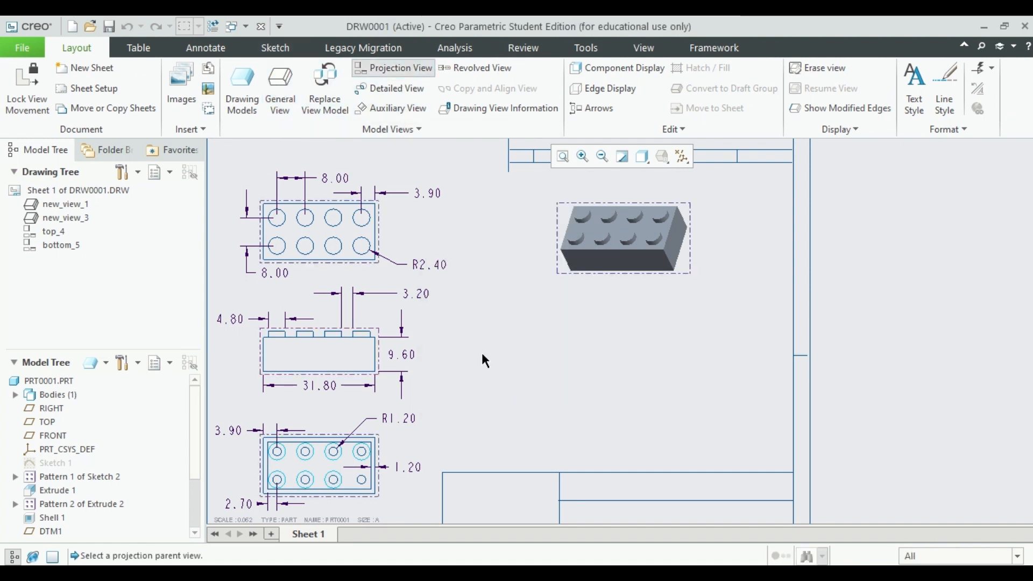
left_click(337, 351)
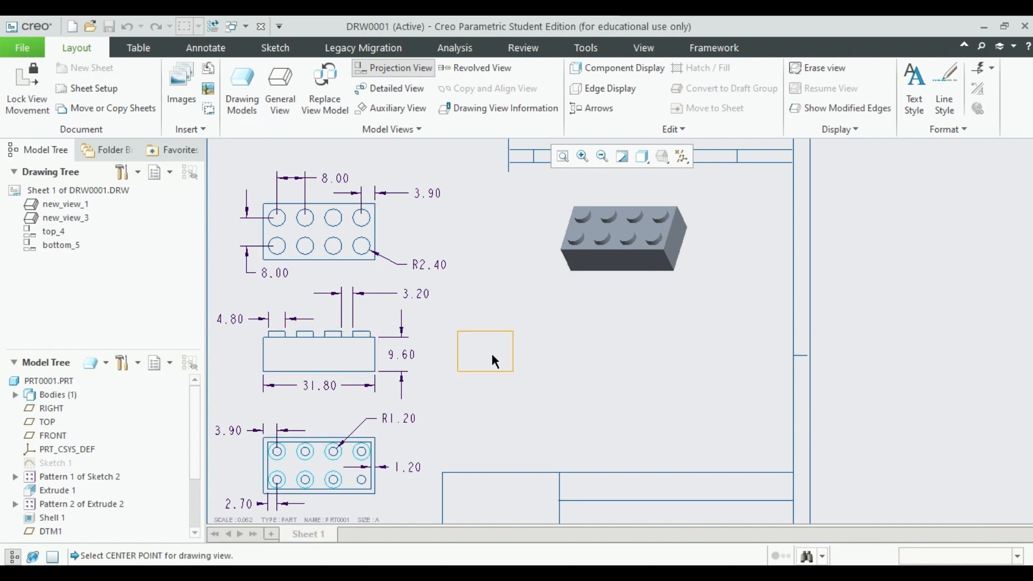
left_click(588, 350)
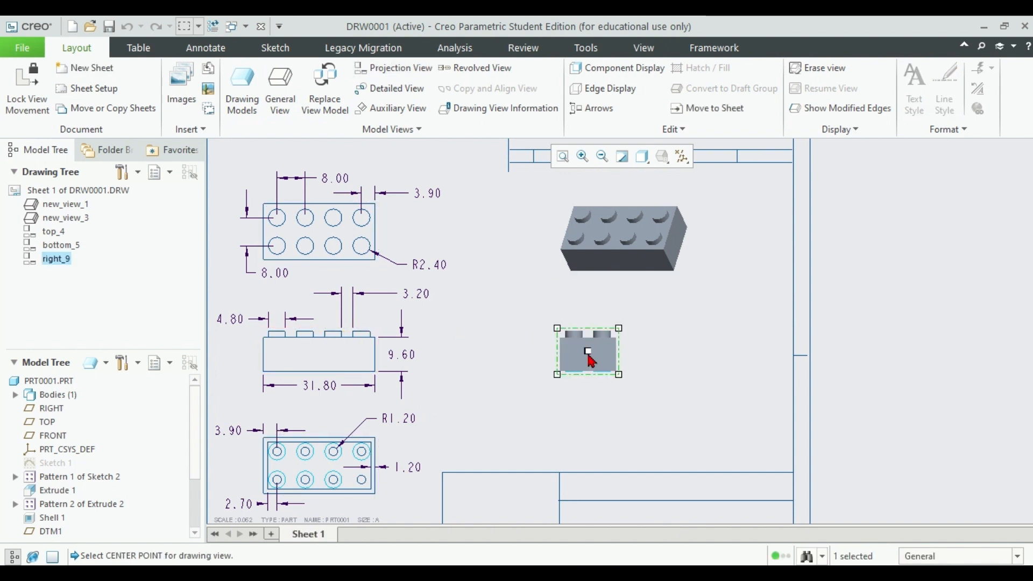
left_click(688, 303)
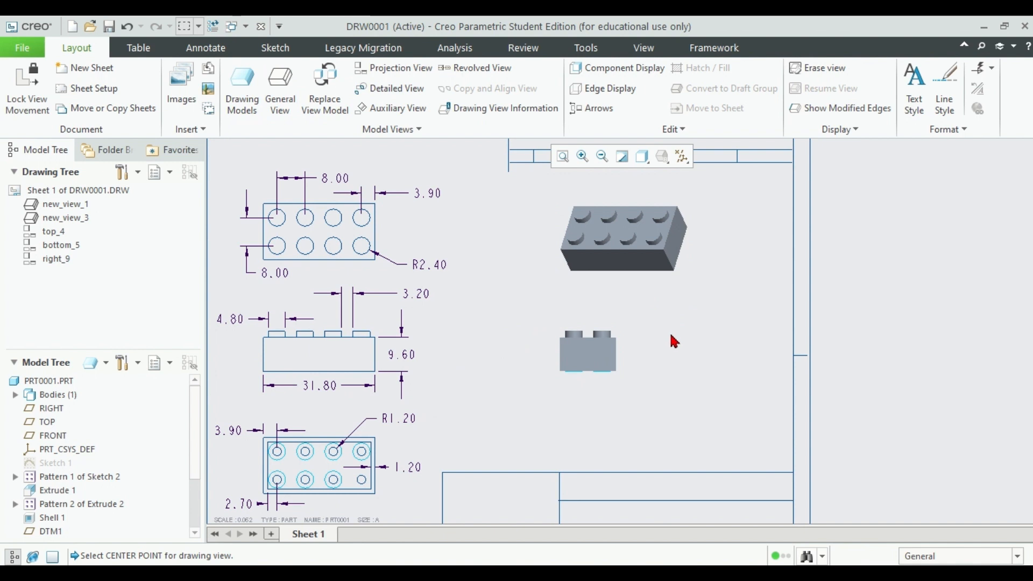
Set the new projected side view to use a 2D cross-section and add a section entry.
double_click(585, 351)
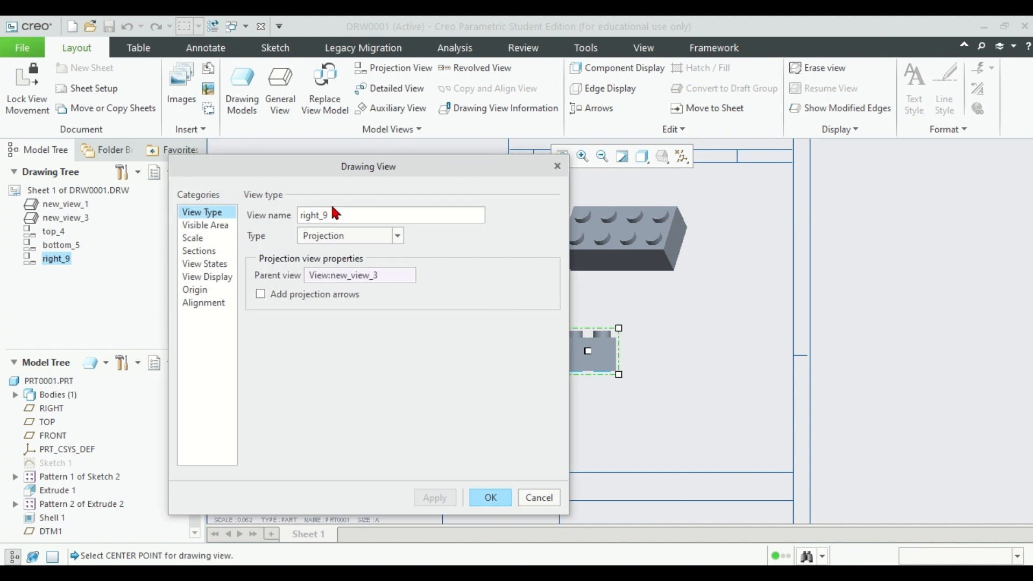
mouse_move(386, 166)
left_mouse_down()
mouse_move(470, 146)
mouse_move(408, 144)
left_mouse_up()
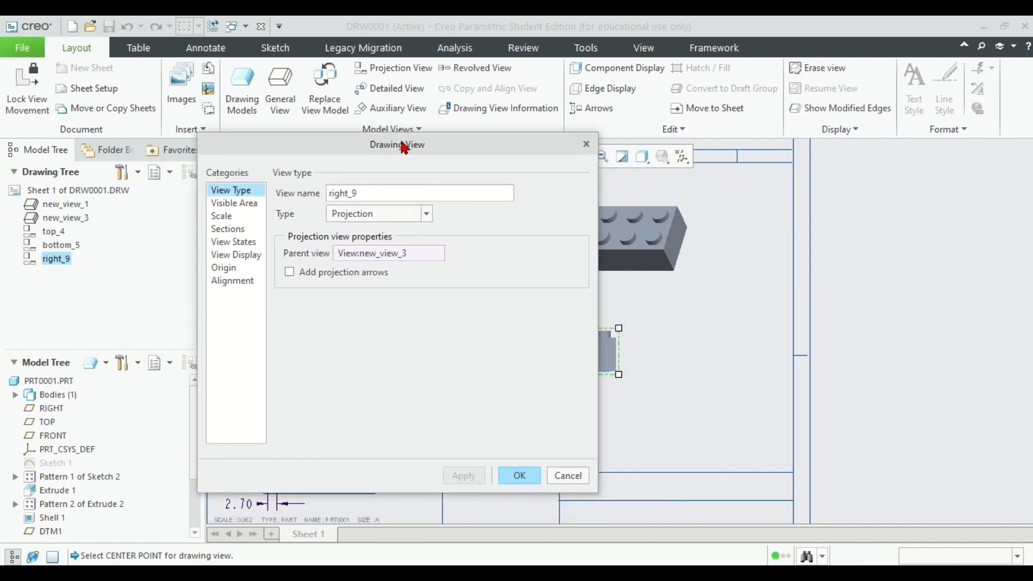
left_click(239, 230)
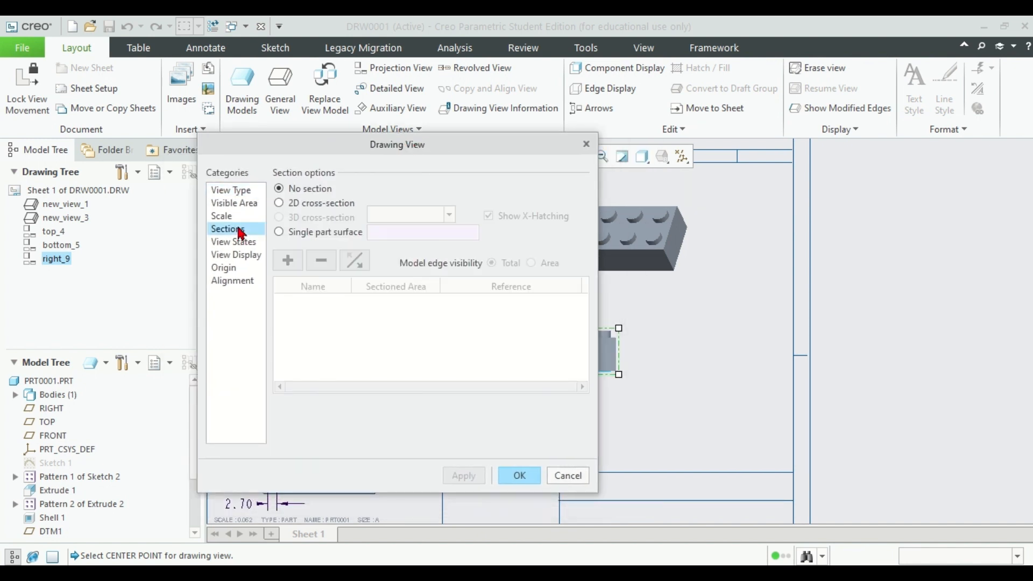
left_click(279, 204)
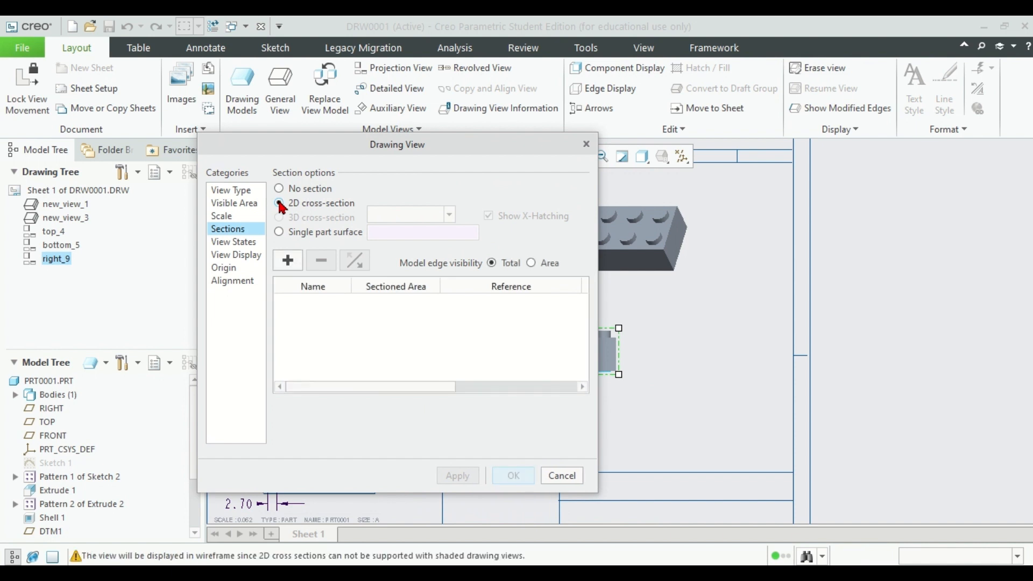
left_click(289, 261)
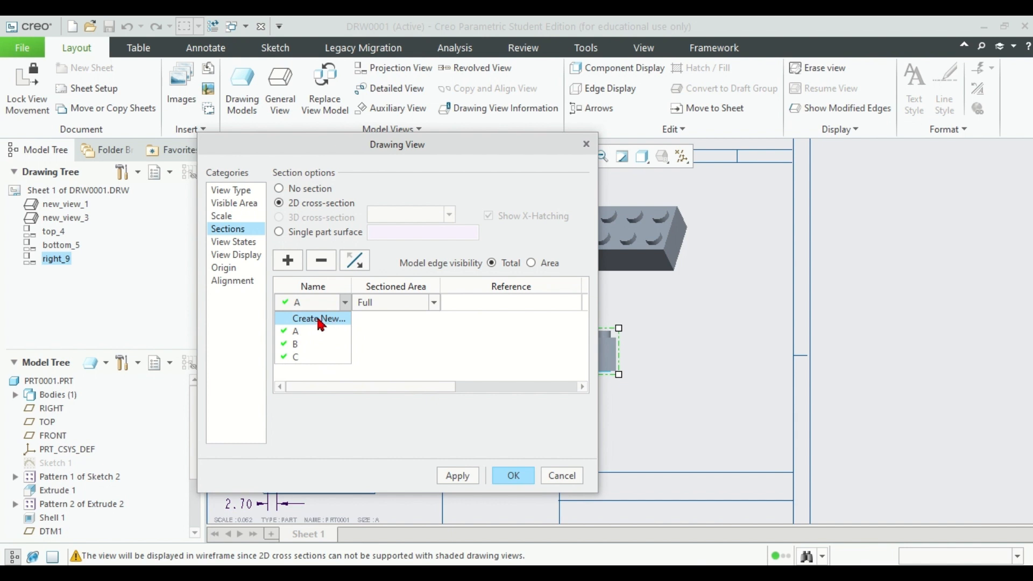
Create a new planar, single cross-section named D for the side view.
left_click(318, 321)
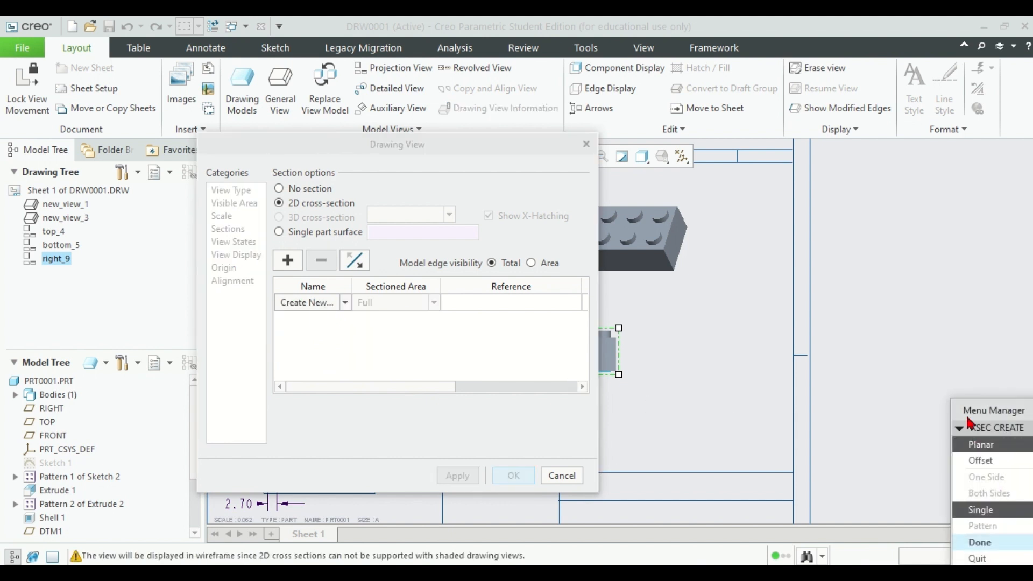
left_click_drag(970, 423, 737, 273)
left_click(770, 402)
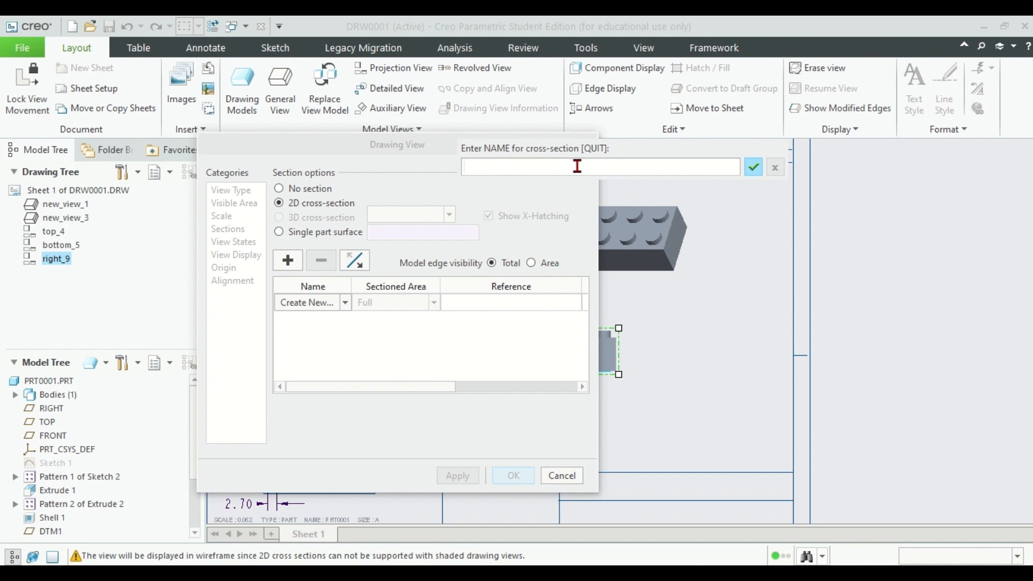
type("D")
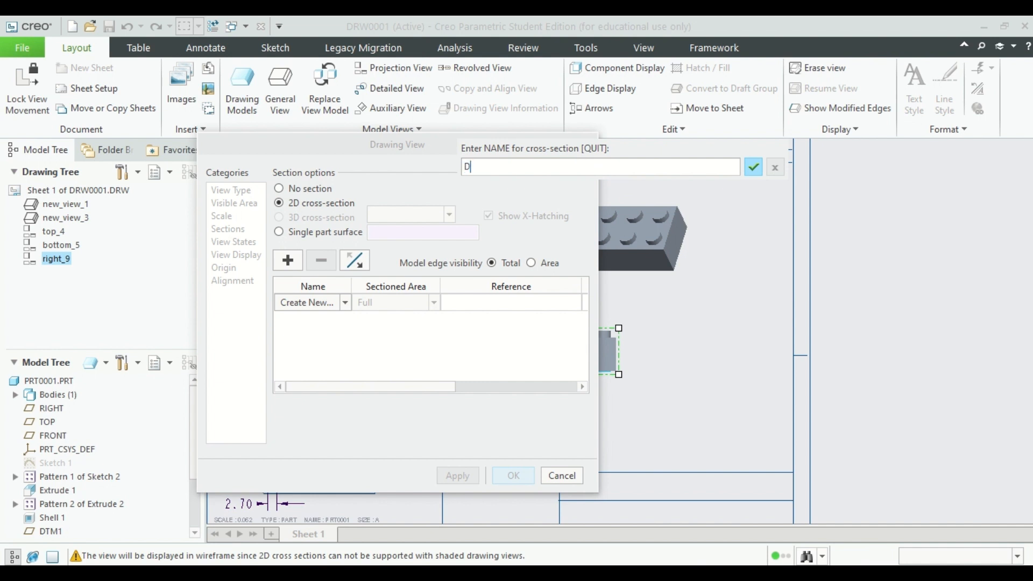
left_click(773, 170)
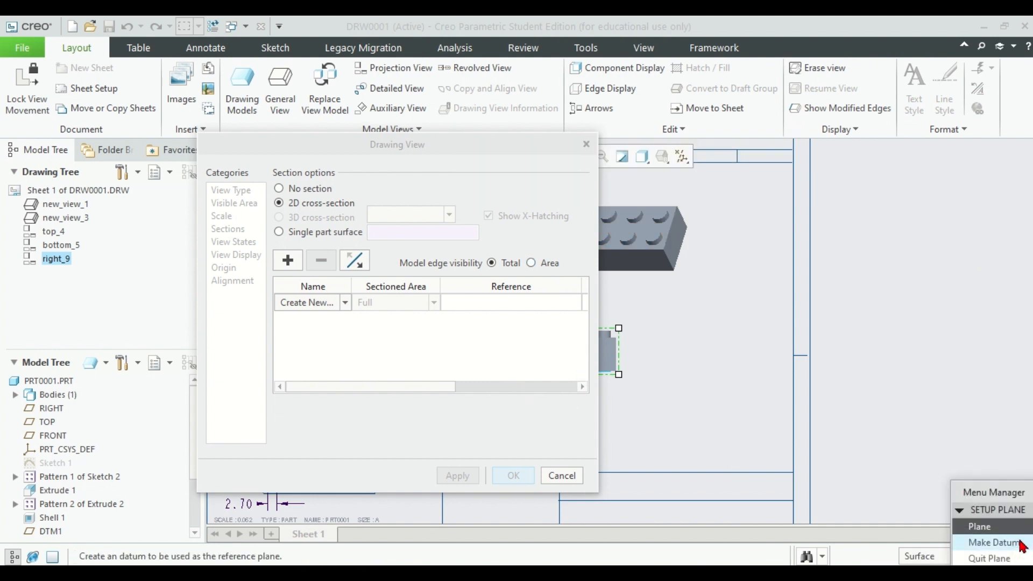
Define the cutting plane as a new datum offset from the brick's end face in the side view.
left_click_drag(991, 490, 837, 294)
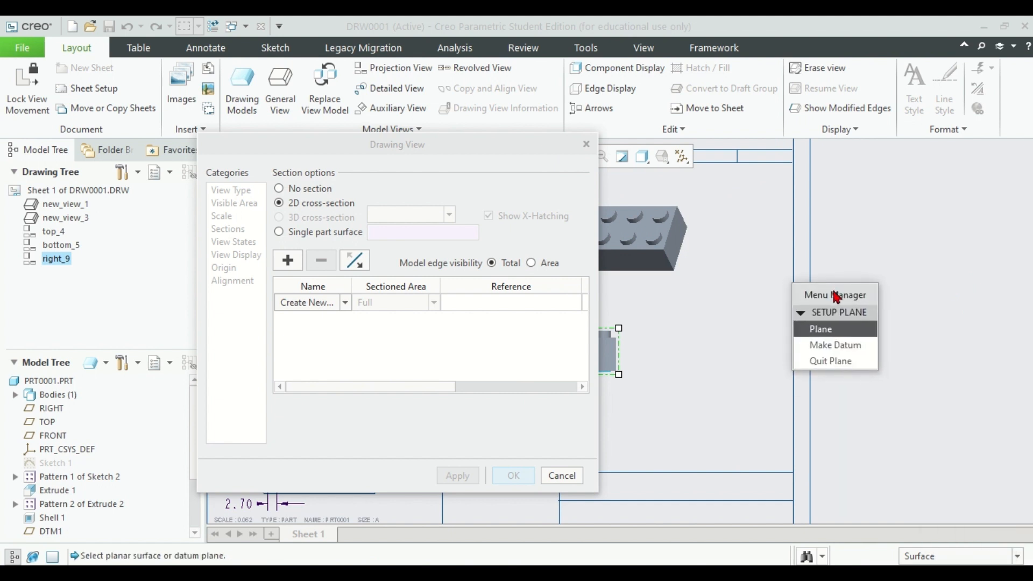
left_click(843, 345)
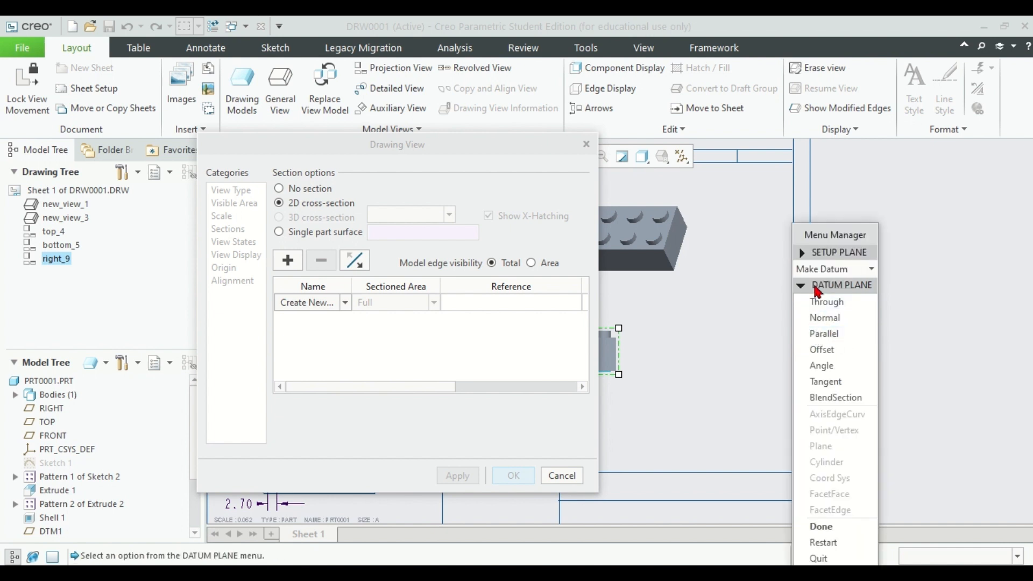
left_click(831, 350)
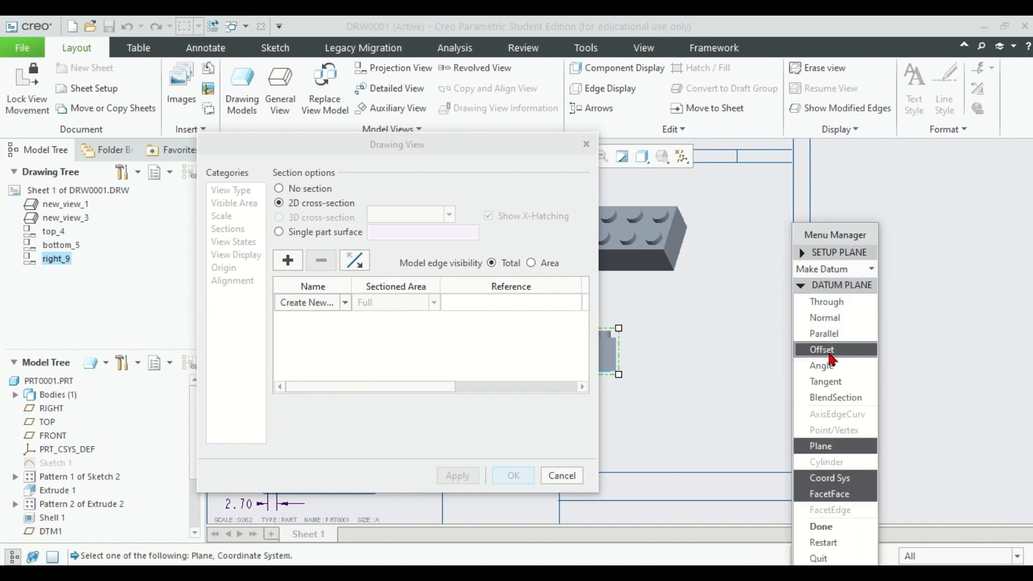
left_click_drag(536, 157, 361, 150)
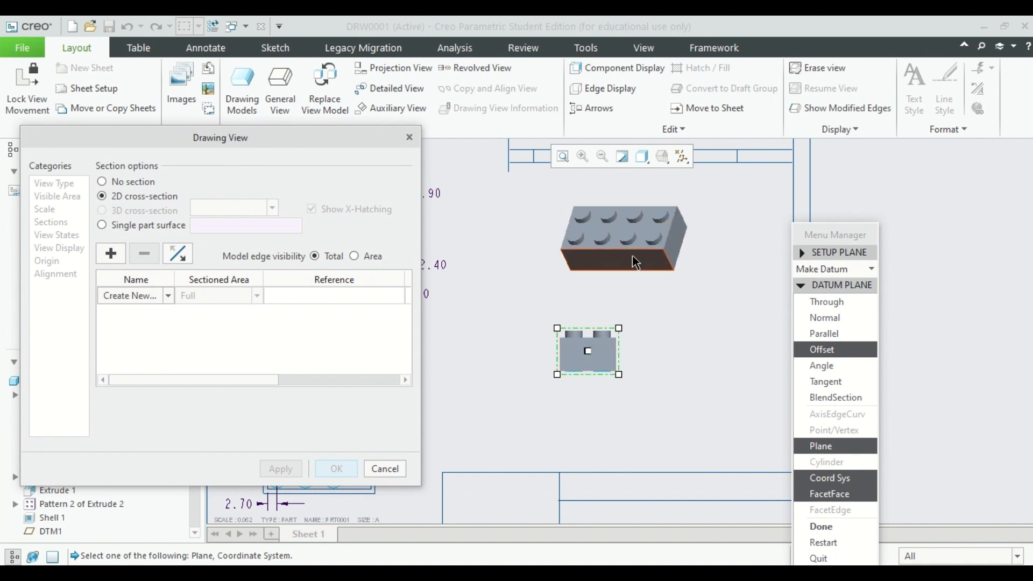
left_click(580, 355)
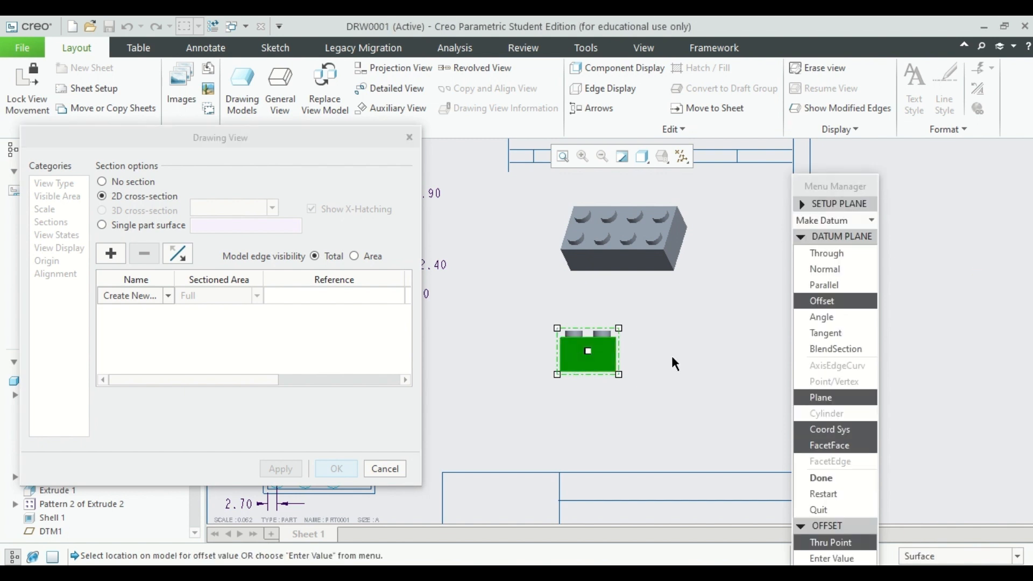
Set the datum plane's offset from the end face to -3 and complete the plane definition.
left_click_drag(856, 197, 764, 132)
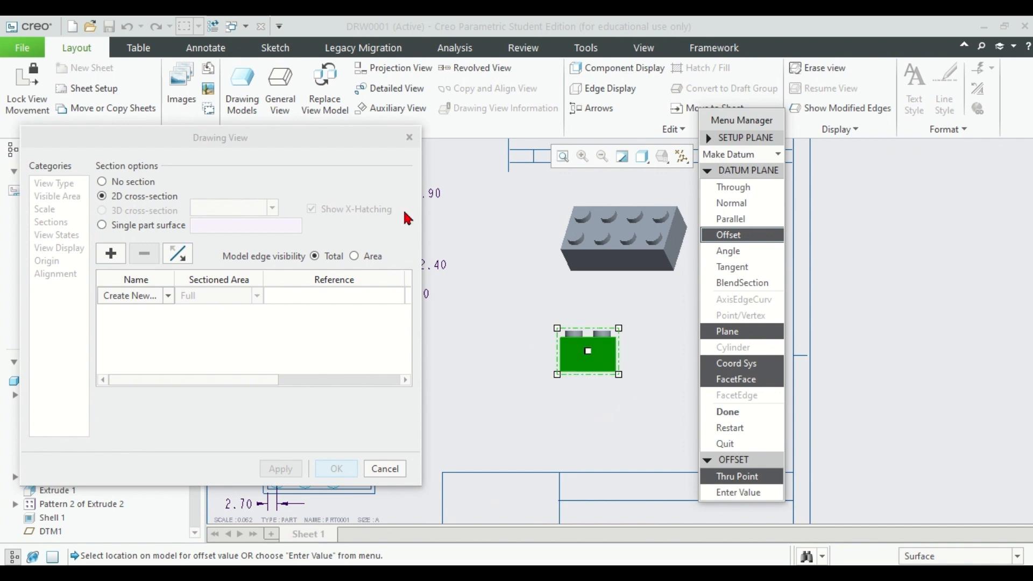
mouse_move(363, 141)
left_mouse_down()
mouse_move(196, 224)
mouse_move(196, 139)
mouse_move(256, 142)
mouse_move(441, 18)
mouse_move(645, 211)
mouse_move(1030, 162)
mouse_move(597, 168)
mouse_move(452, 153)
mouse_move(429, 177)
left_mouse_up()
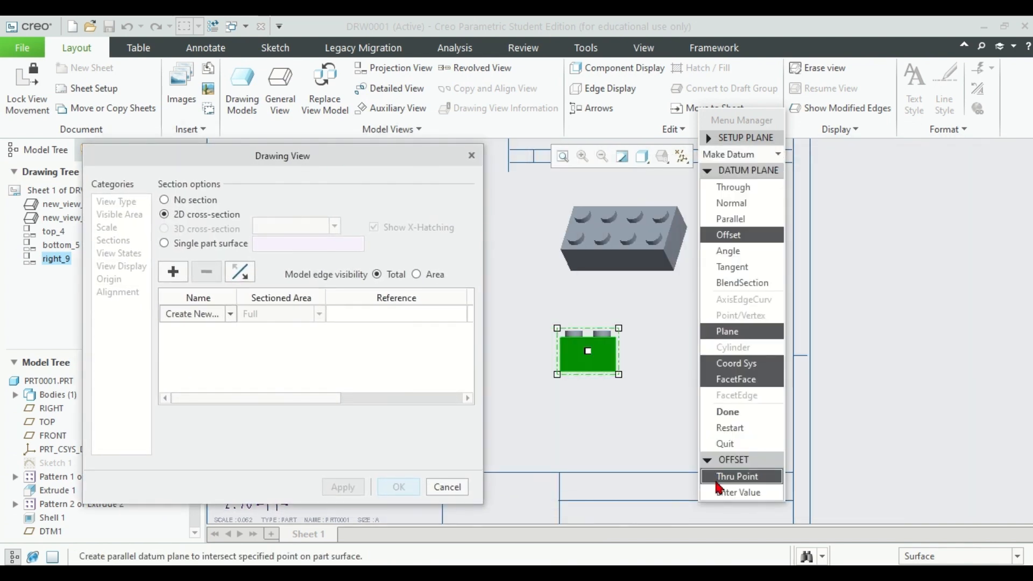
left_click(721, 492)
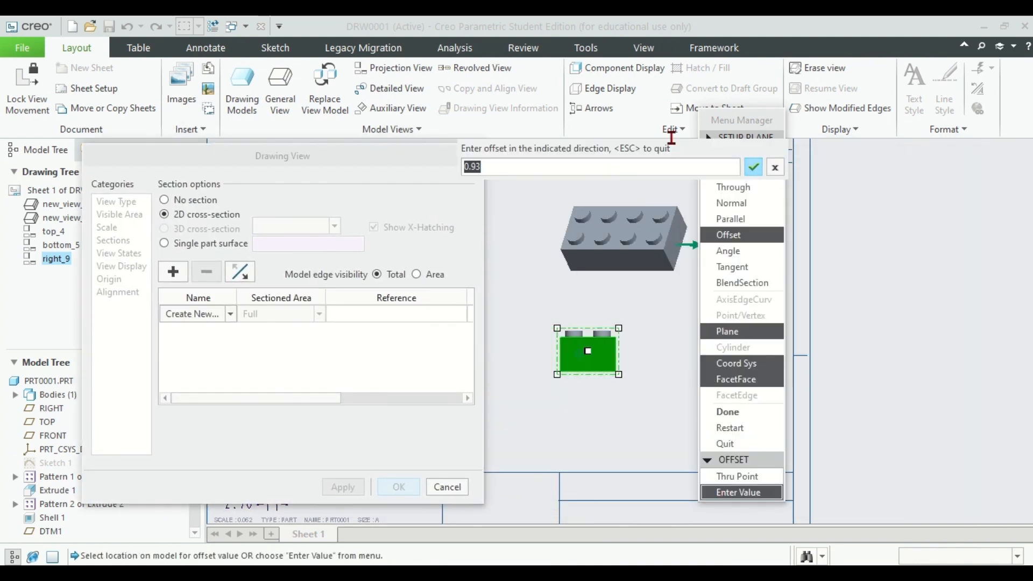
left_click(746, 119)
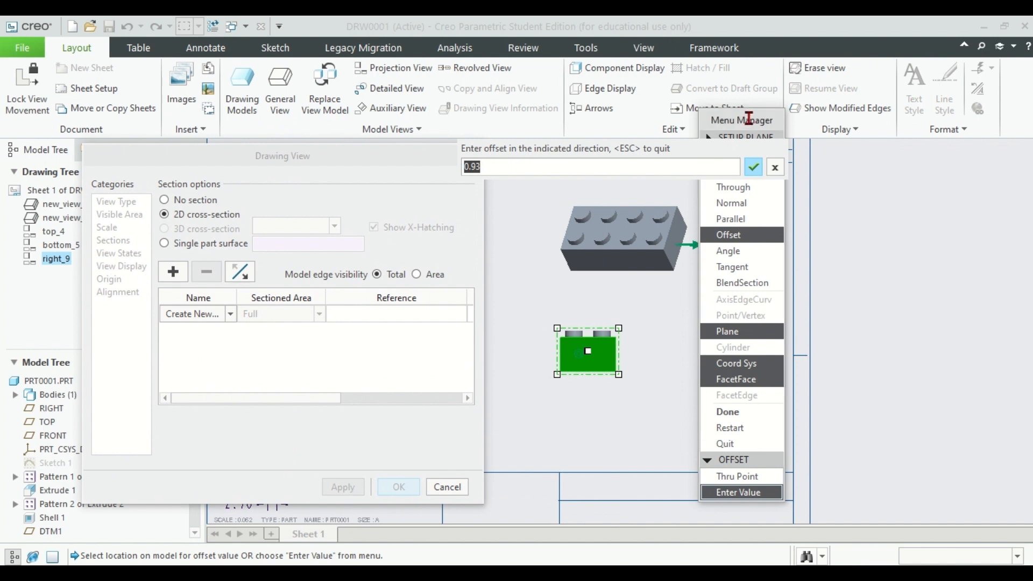
left_click(681, 151)
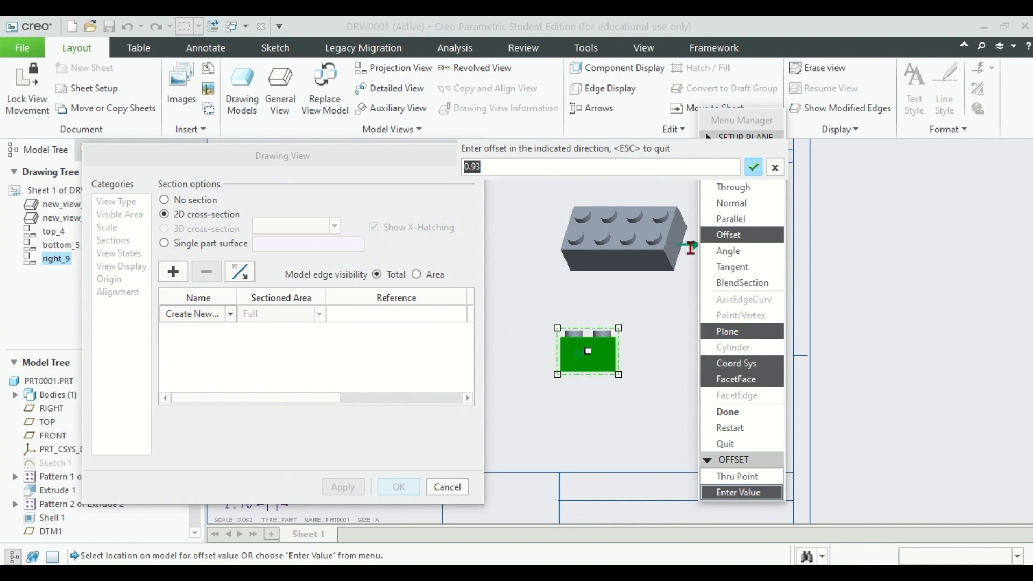
left_click(738, 125)
type("-3")
left_click(752, 169)
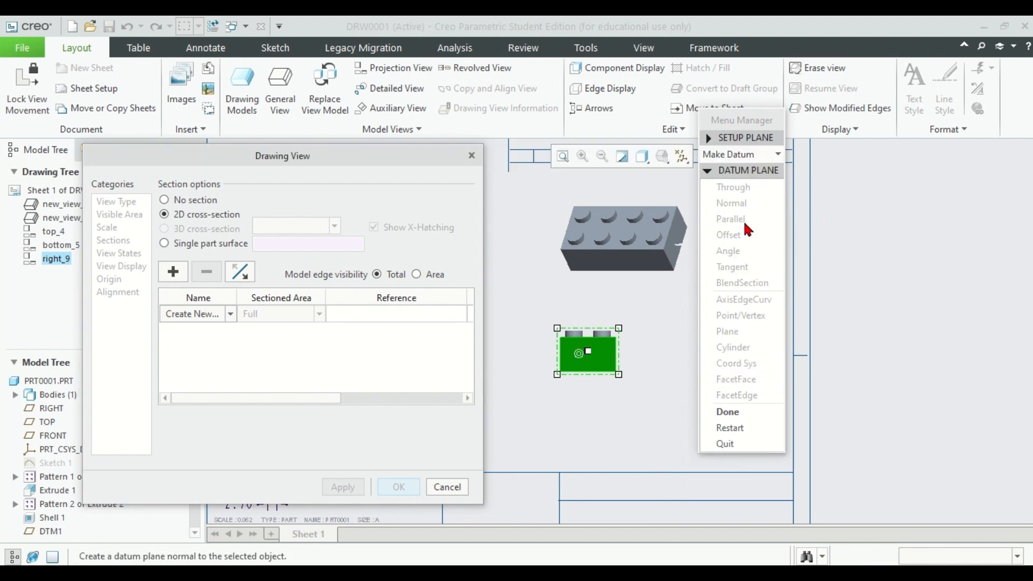
left_click(728, 413)
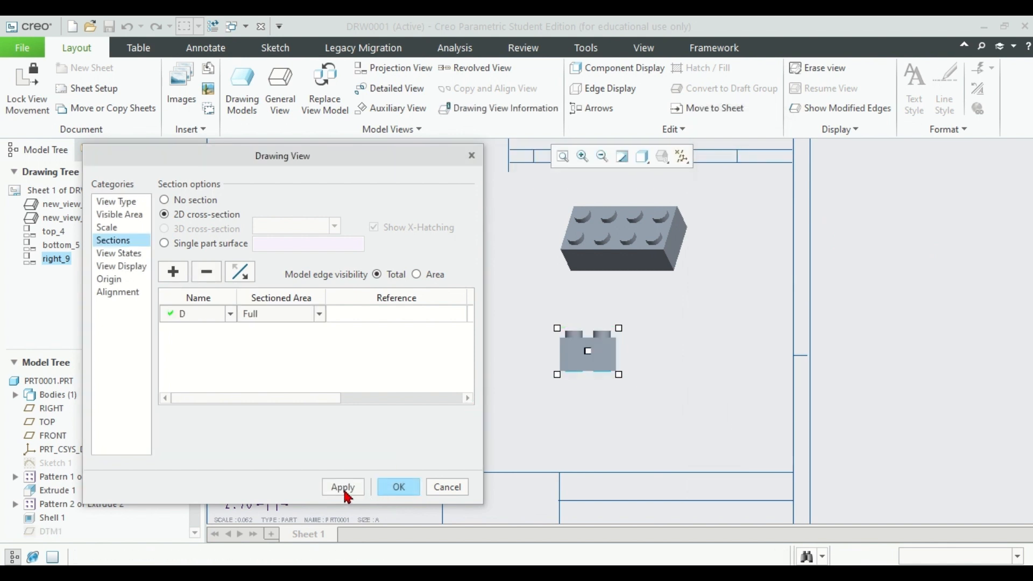
Apply full section D to the side view and finish editing the view.
left_click(343, 487)
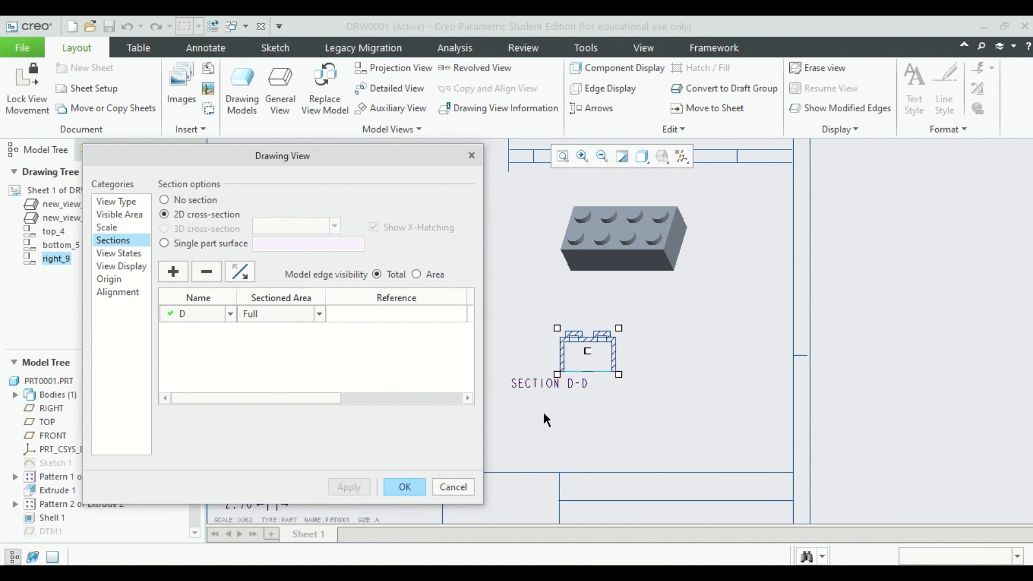
left_click(398, 486)
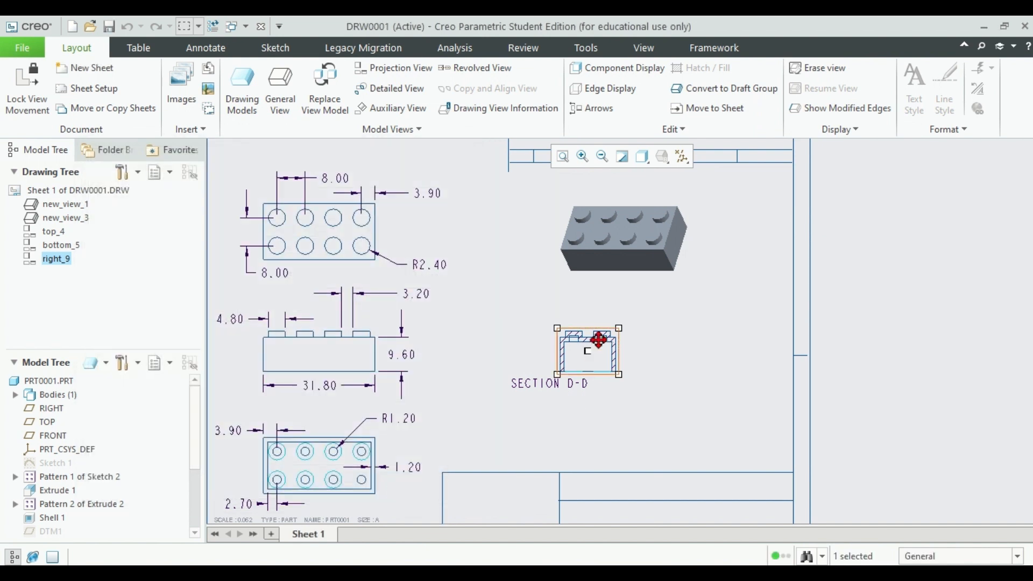
left_click(717, 399)
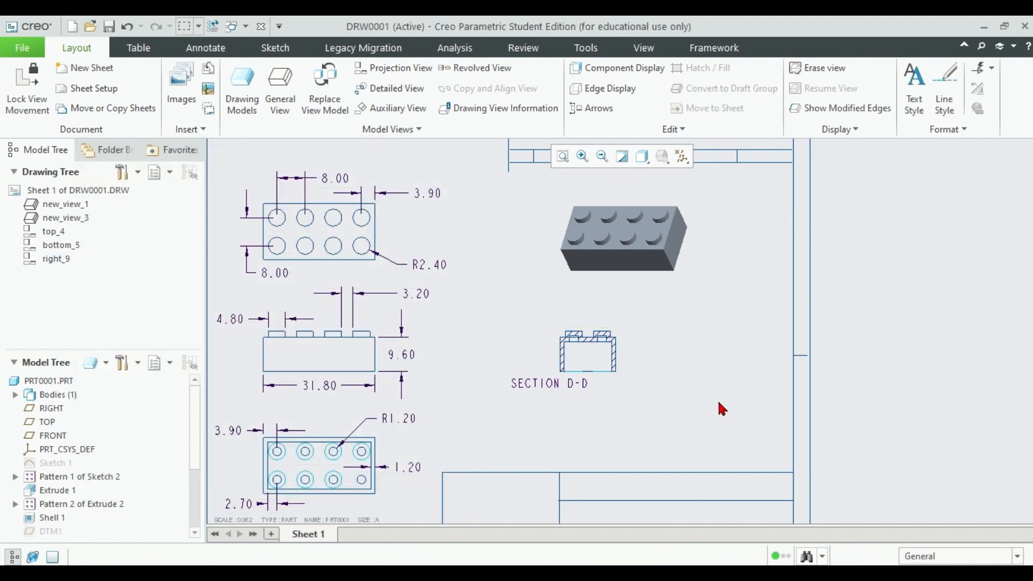
Move the SECTION D-D label lower so it sits centred below the section view.
left_click(532, 384)
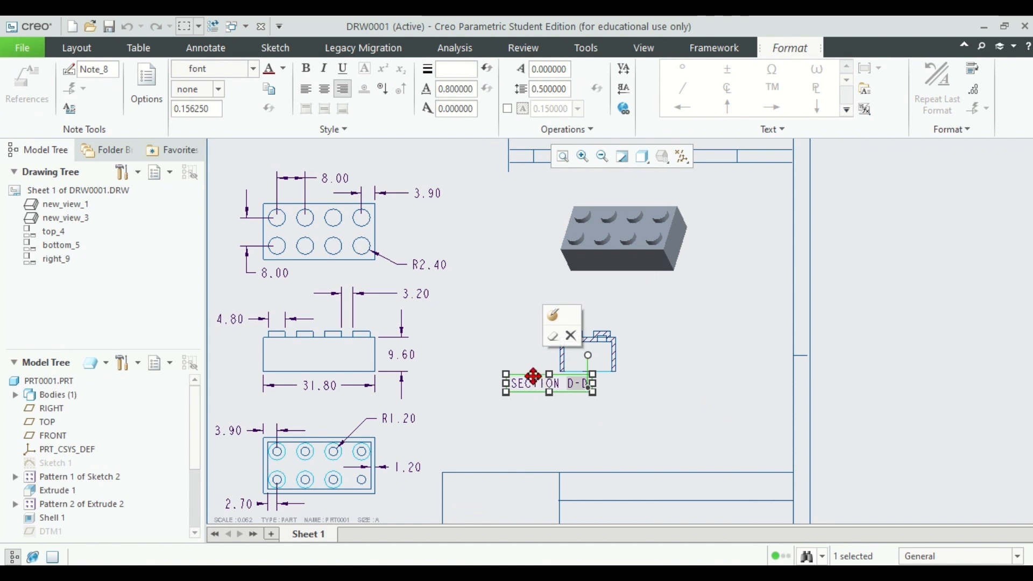
left_click_drag(533, 377, 571, 400)
left_click(685, 368)
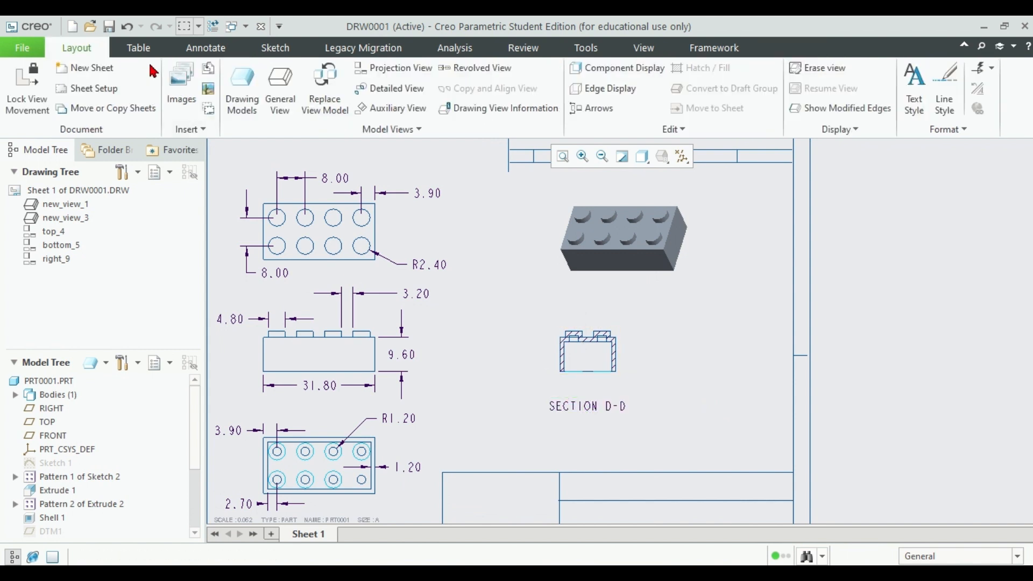
Dimension the overall outer width of the section view, placing the dimension between the view and the SECTION D-D label.
left_click(205, 47)
left_click(220, 86)
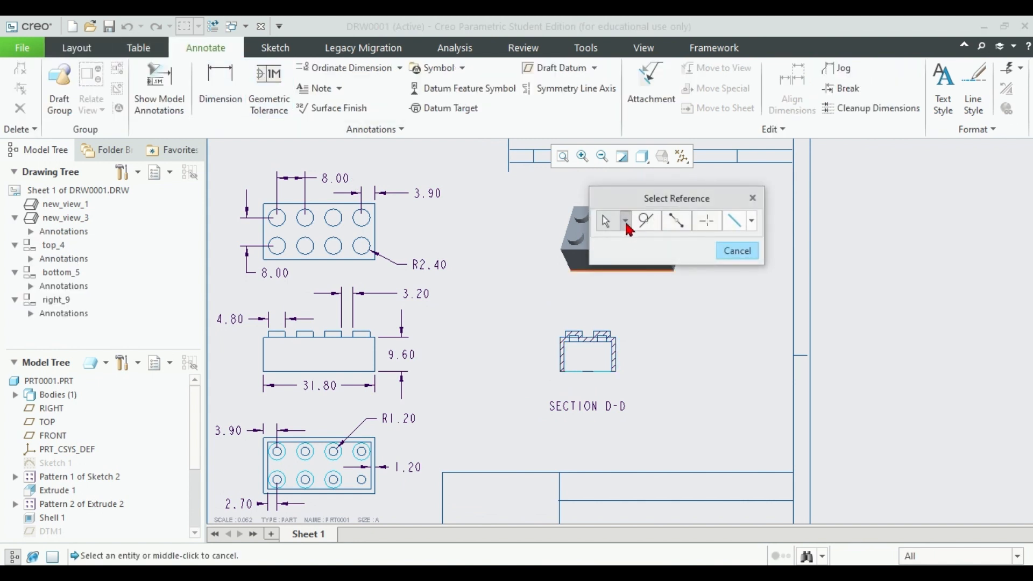
left_click(625, 222)
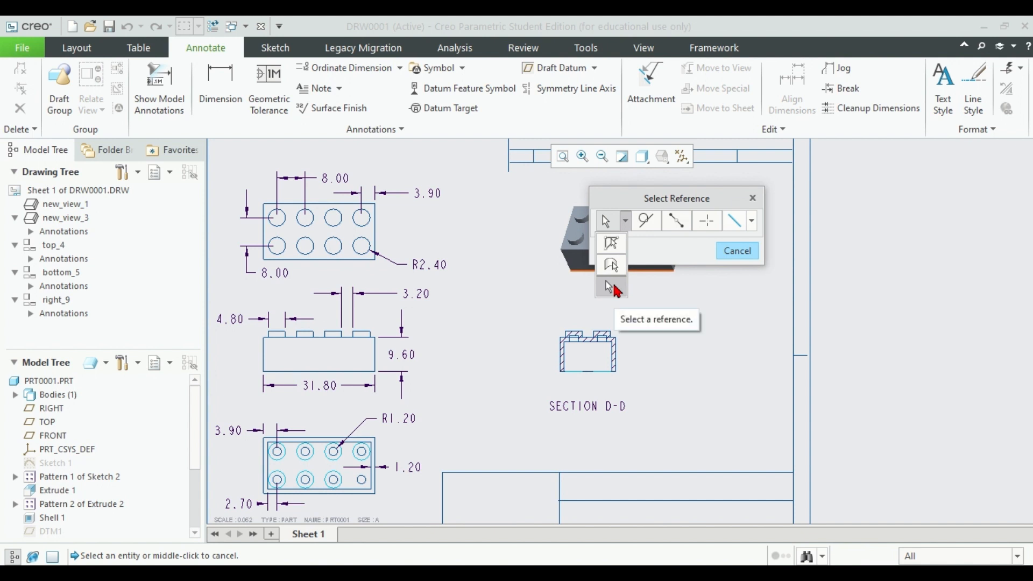
left_click(612, 288)
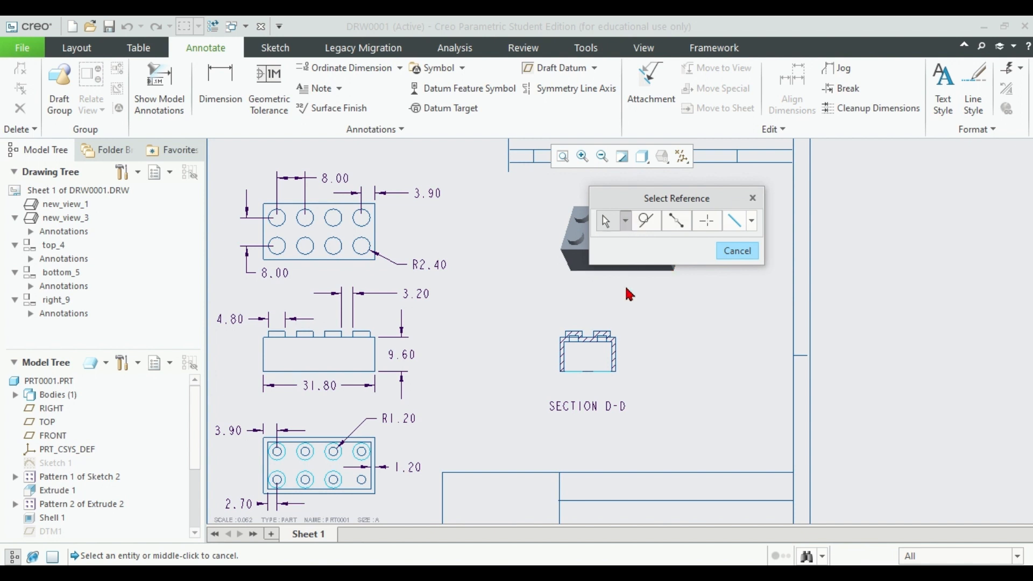
left_click(562, 364)
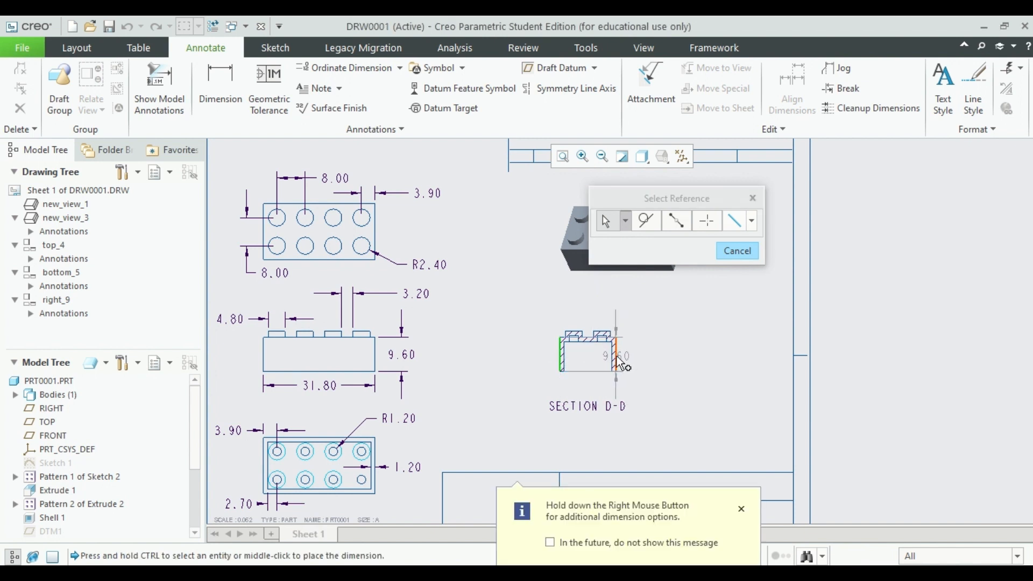
left_click(617, 364, "ctrl")
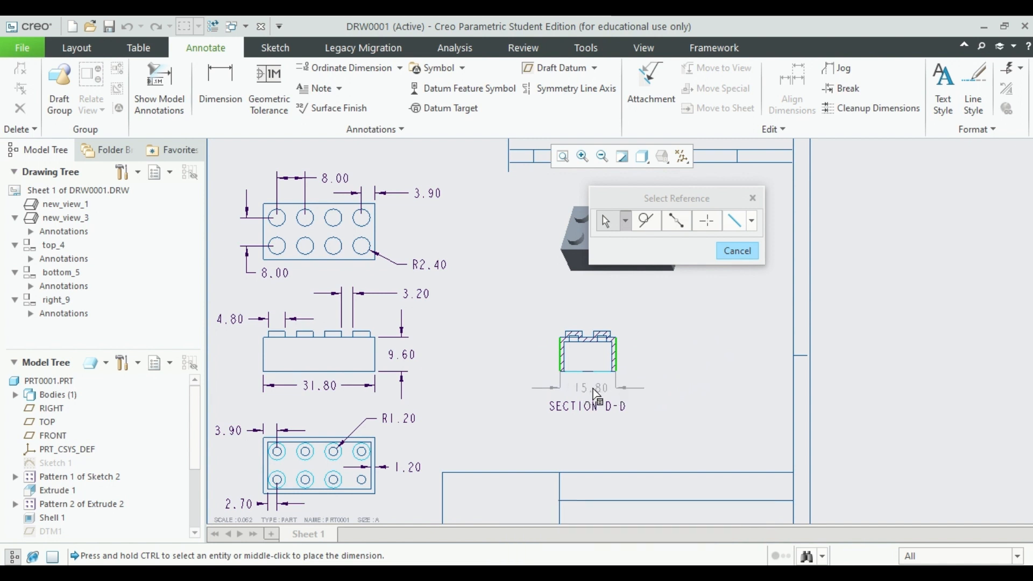
middle_click(591, 395)
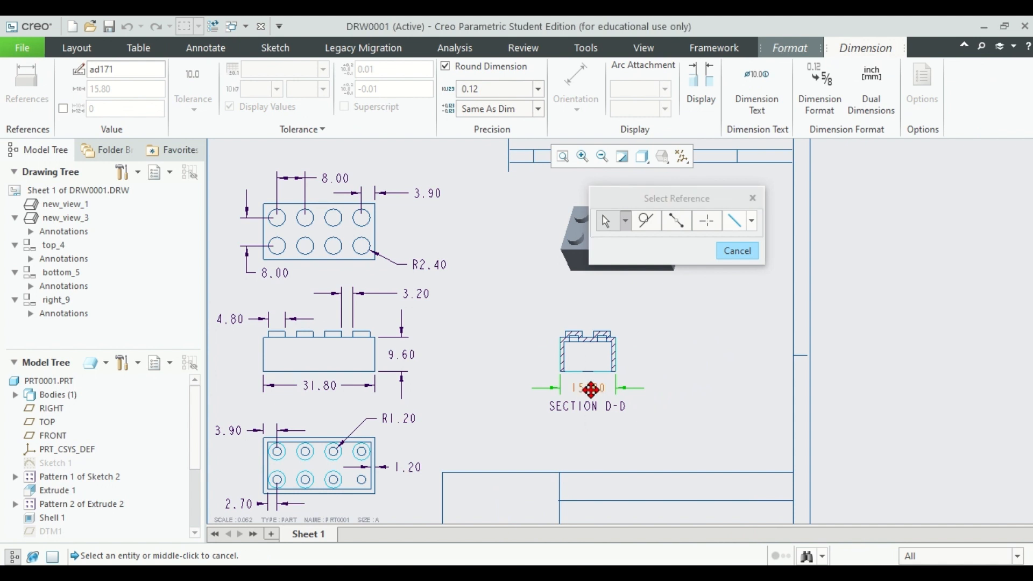
left_click(736, 249)
Flip the overall width dimension's arrows to the inside of the extension lines and back to the outside.
left_click(591, 386)
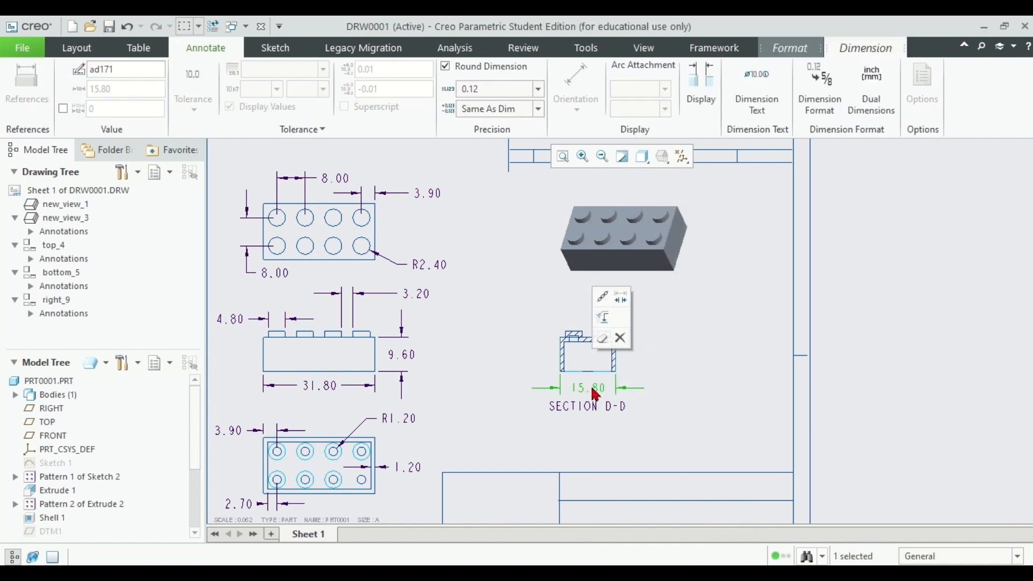
left_click(620, 298)
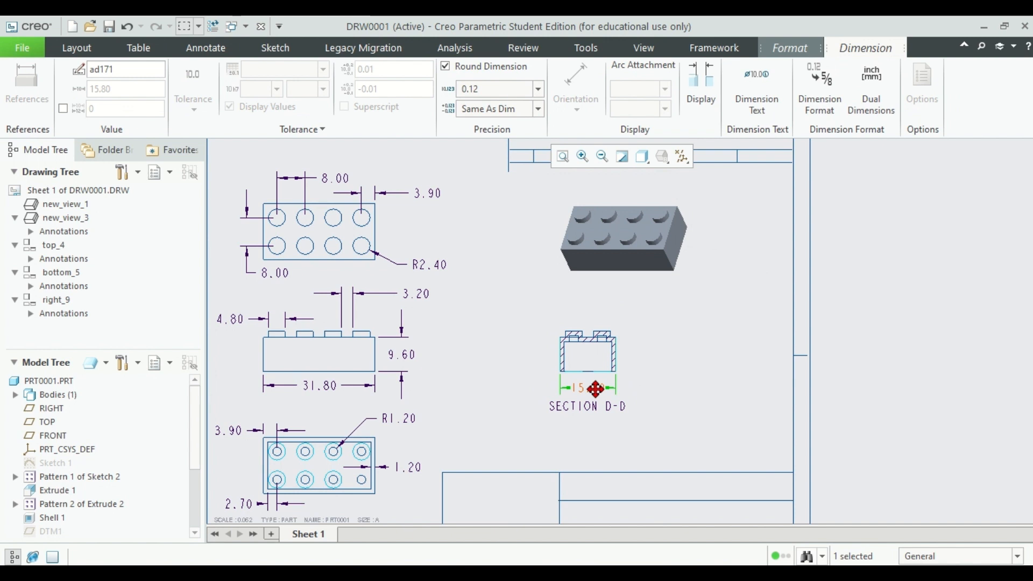
left_click(690, 371)
left_click(600, 389)
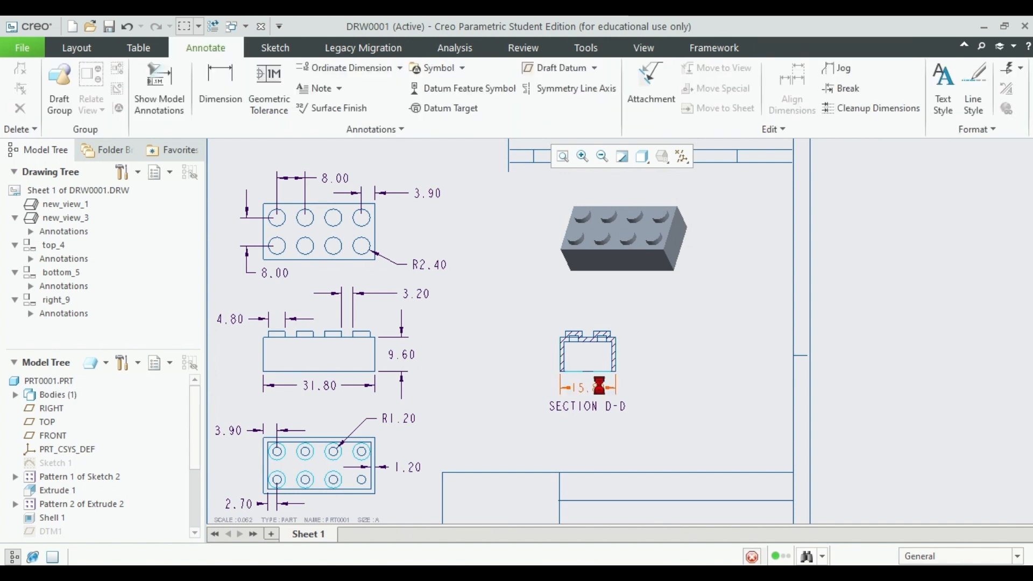
left_click(623, 293)
left_click(682, 367)
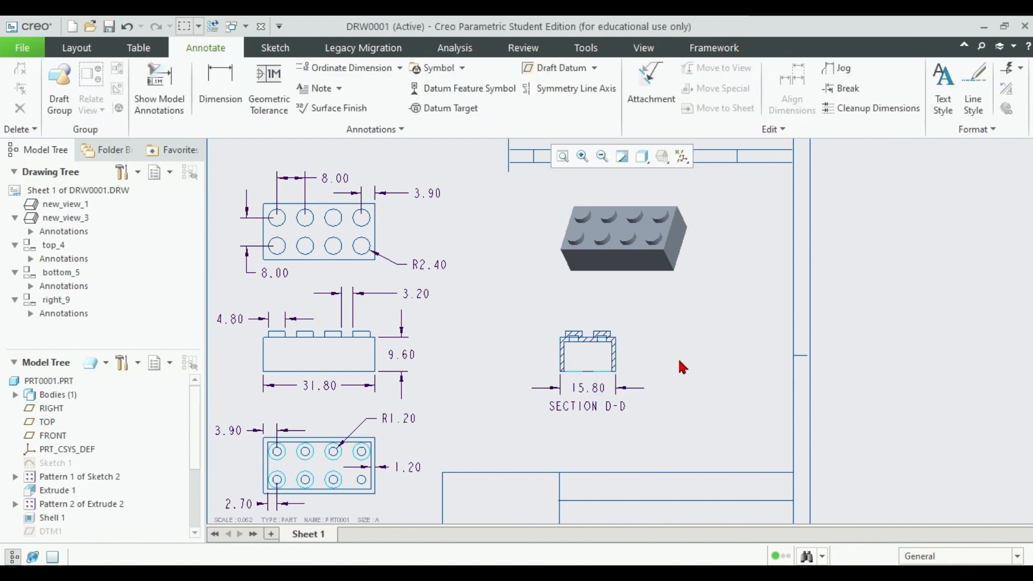
Dimension the thickness of the section view's right side wall, placing the text to the right of the wall.
scroll(617, 360, "down", 5)
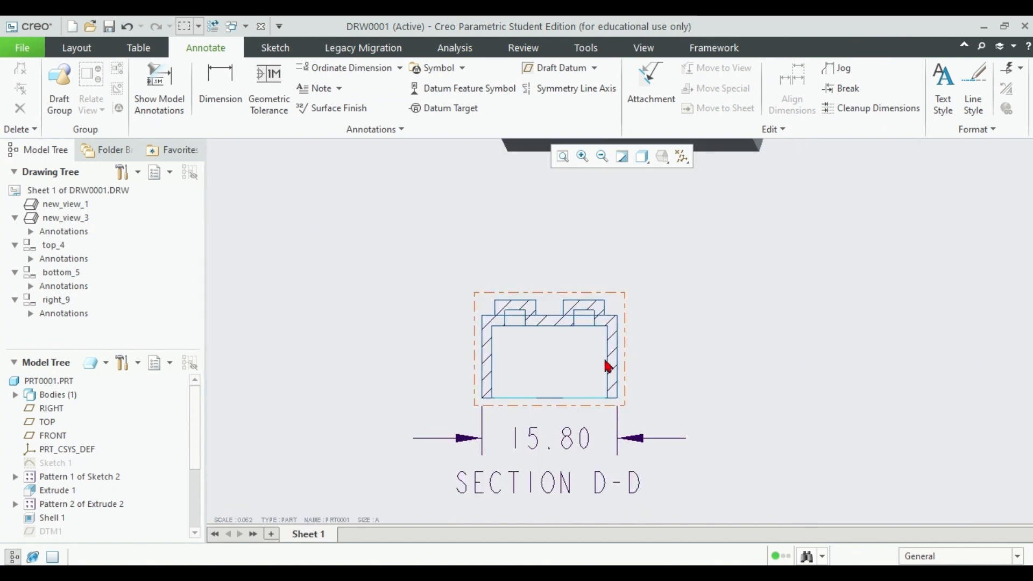
left_click(226, 76)
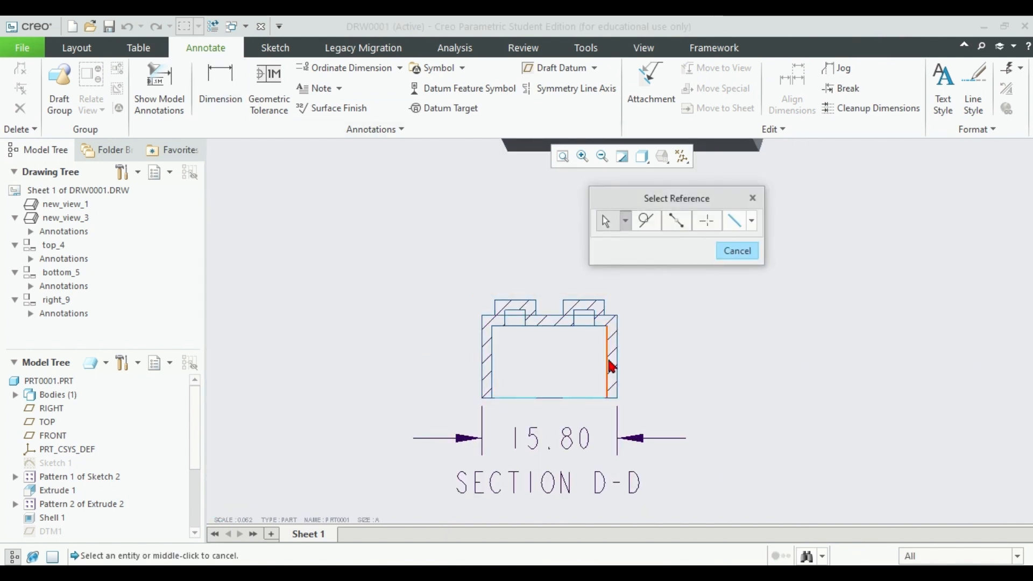
left_click(610, 366)
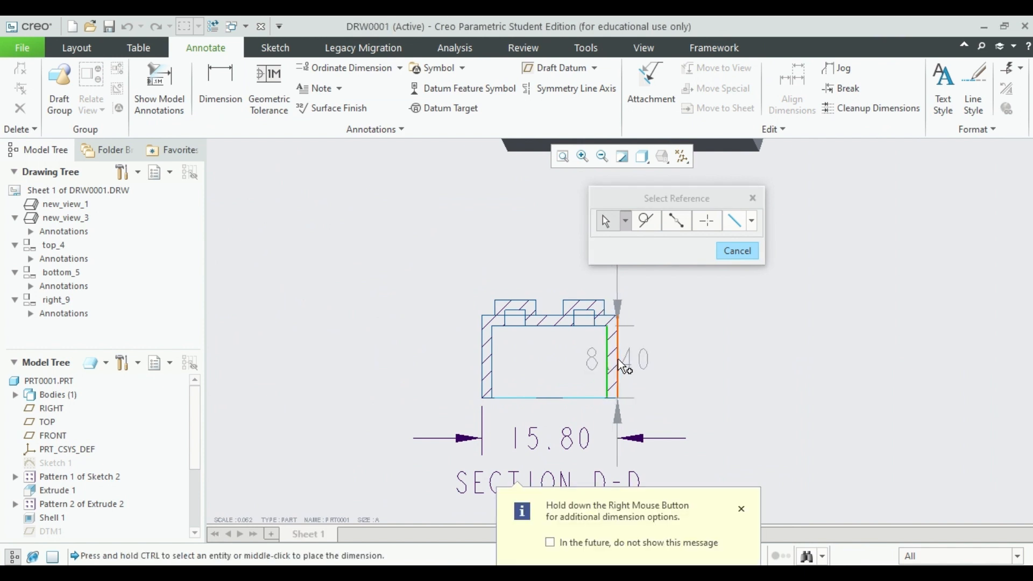
left_click(618, 364, "ctrl")
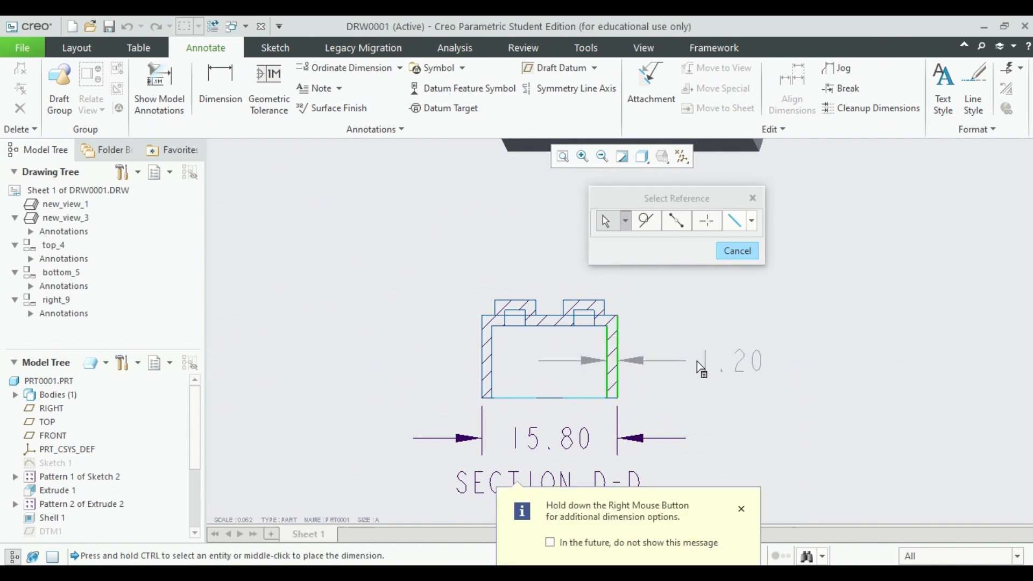
middle_click(676, 360)
Dimension the right stud's width and the left stud's height in the section view, placing both dimensions above the studs.
scroll(676, 360, "up", 1)
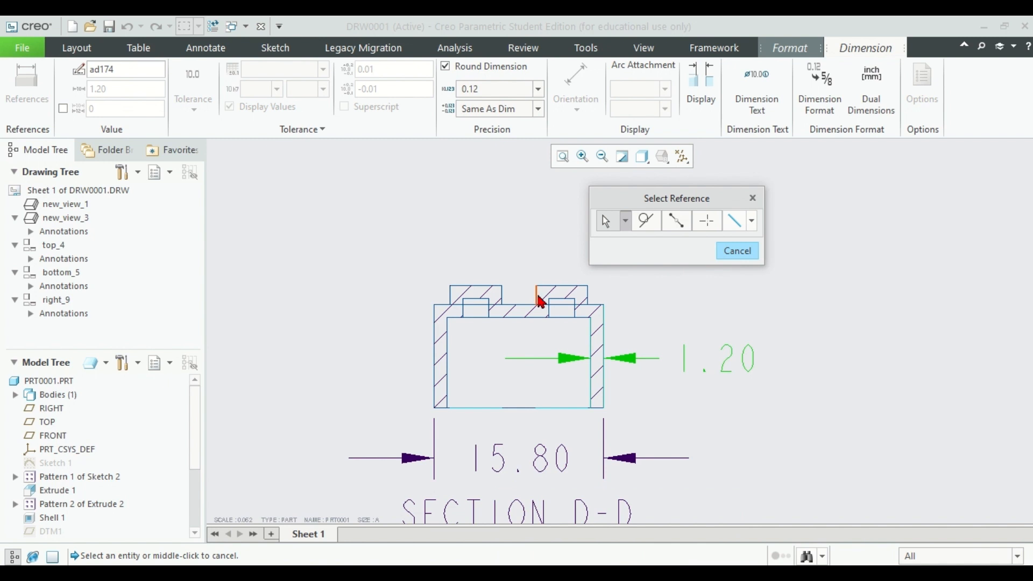
left_click(541, 301)
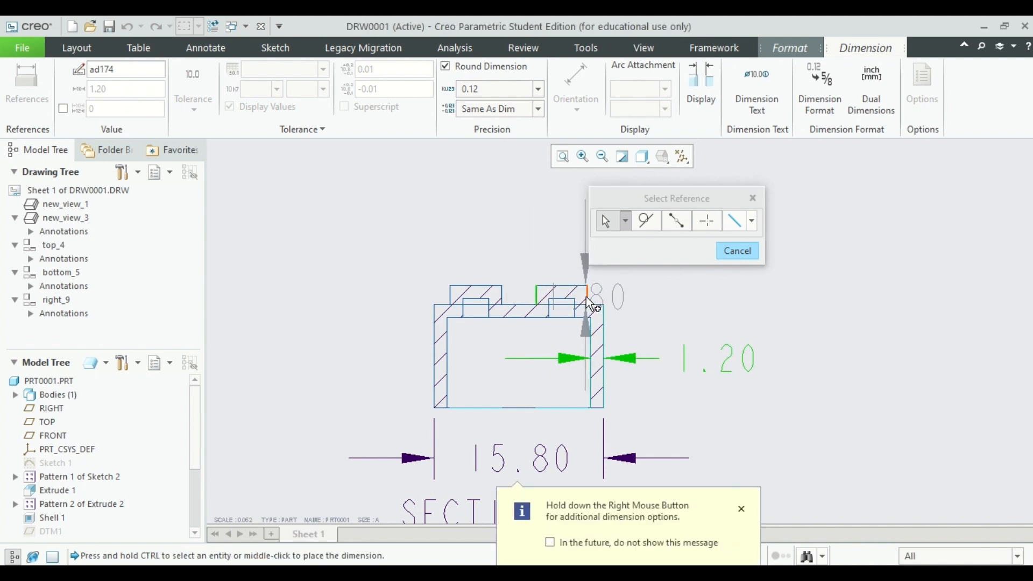
left_click(588, 301, "ctrl")
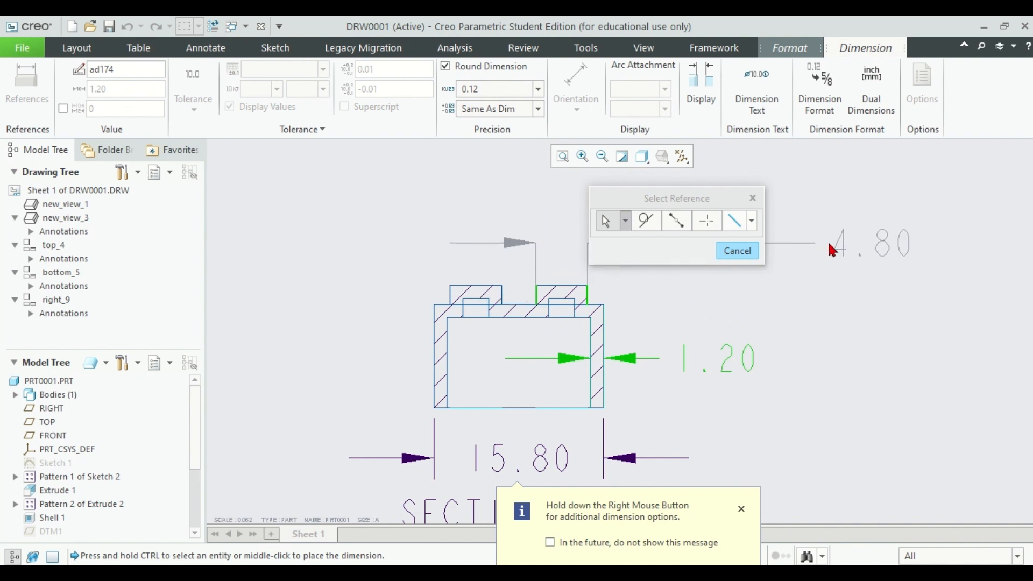
middle_click(807, 246)
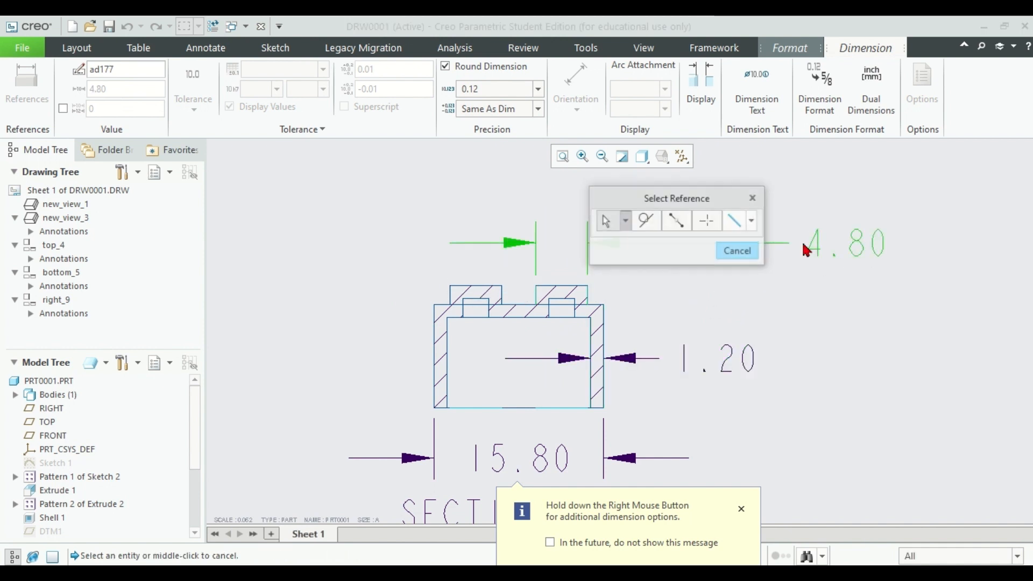
left_click(459, 289)
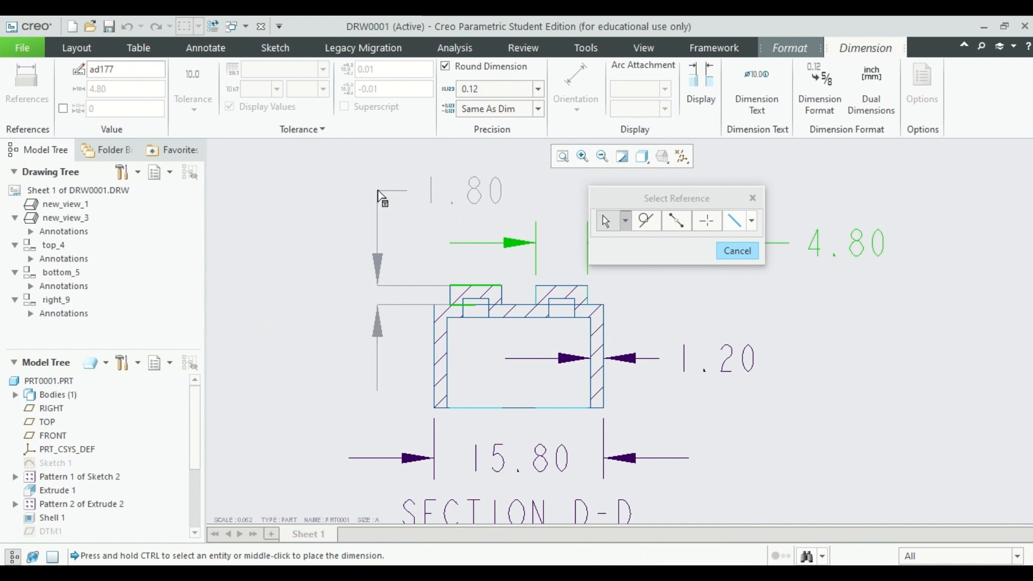
middle_click(401, 185)
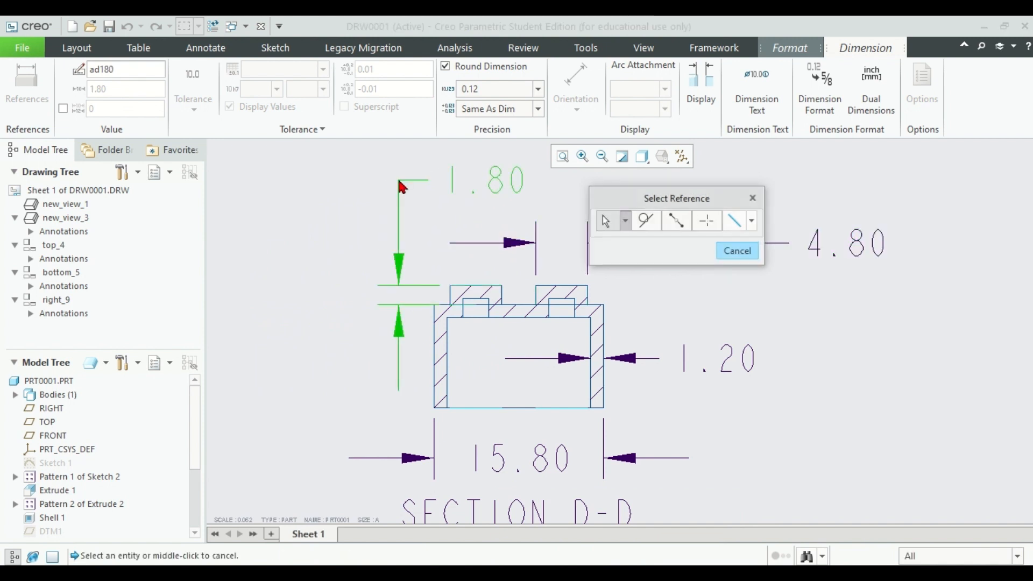
left_click(735, 252)
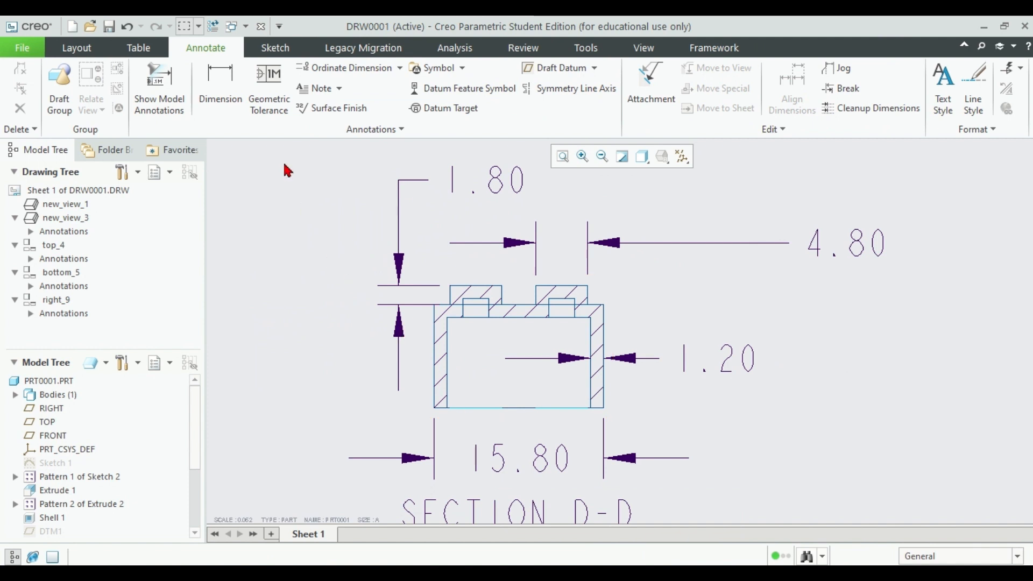
Dimension the inner width between the section's two side walls, placing the text to the left of the view.
left_click(220, 86)
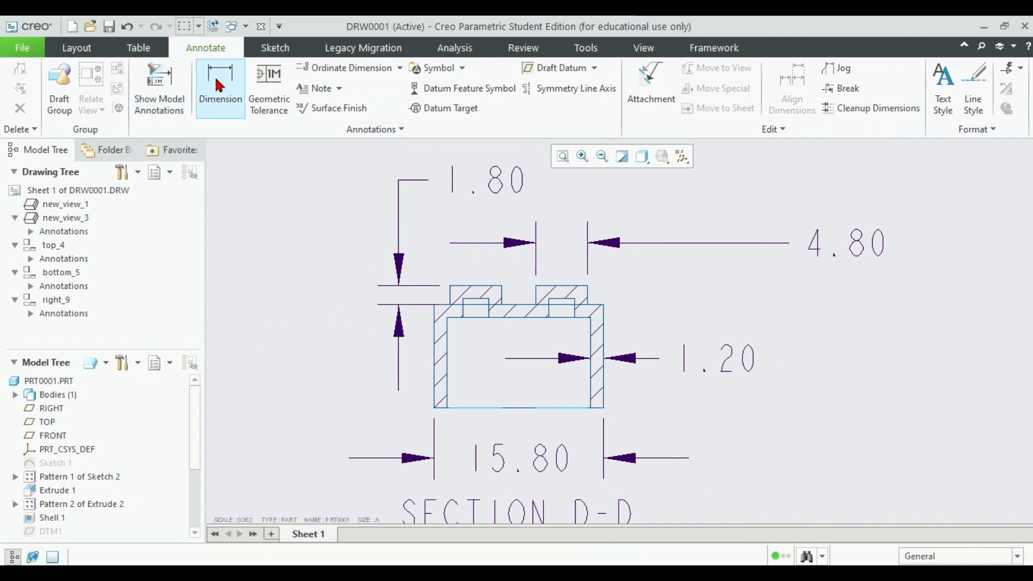
left_click(450, 383)
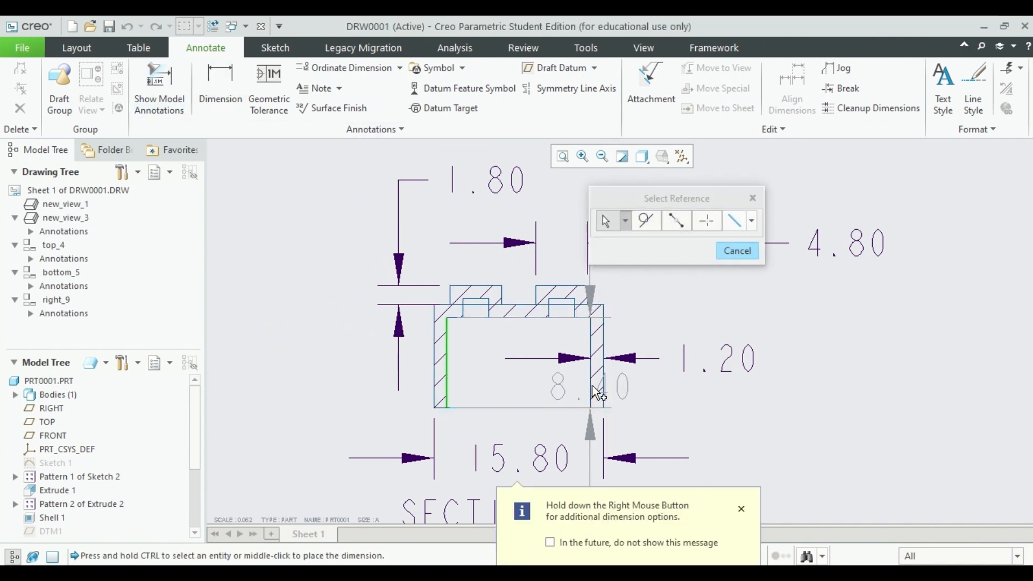
left_click(592, 391, "ctrl")
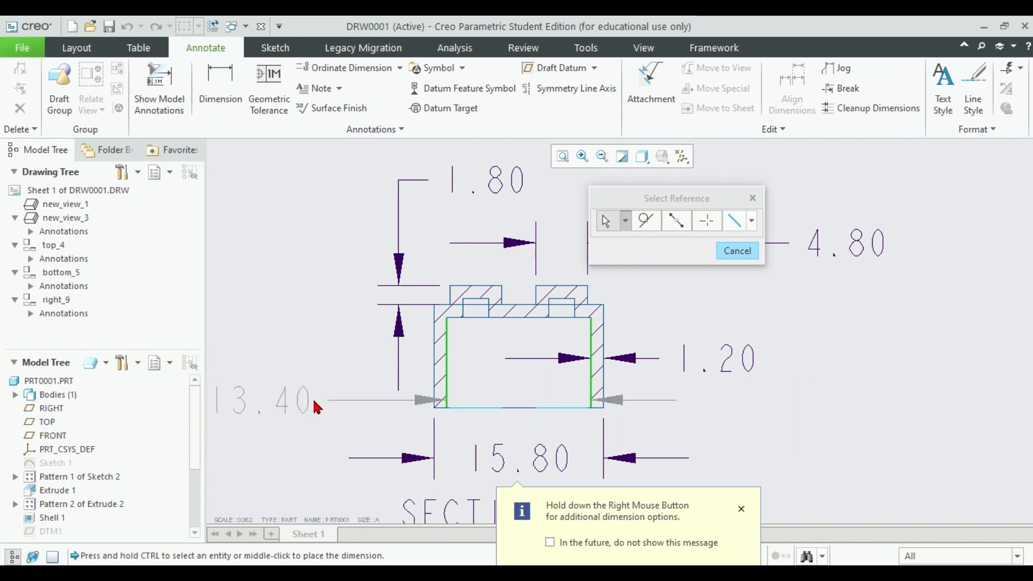
middle_click(312, 399)
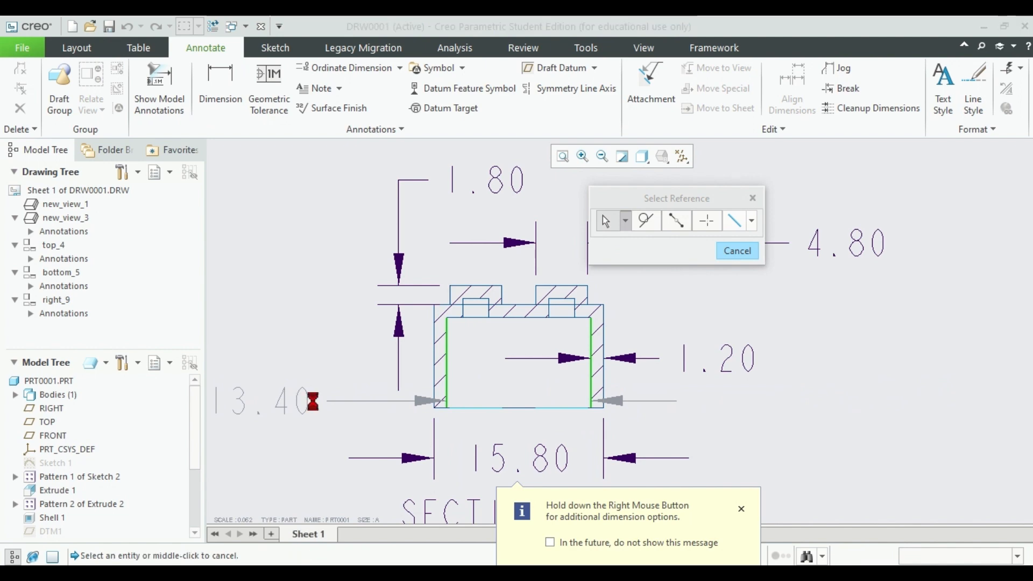
left_click(735, 251)
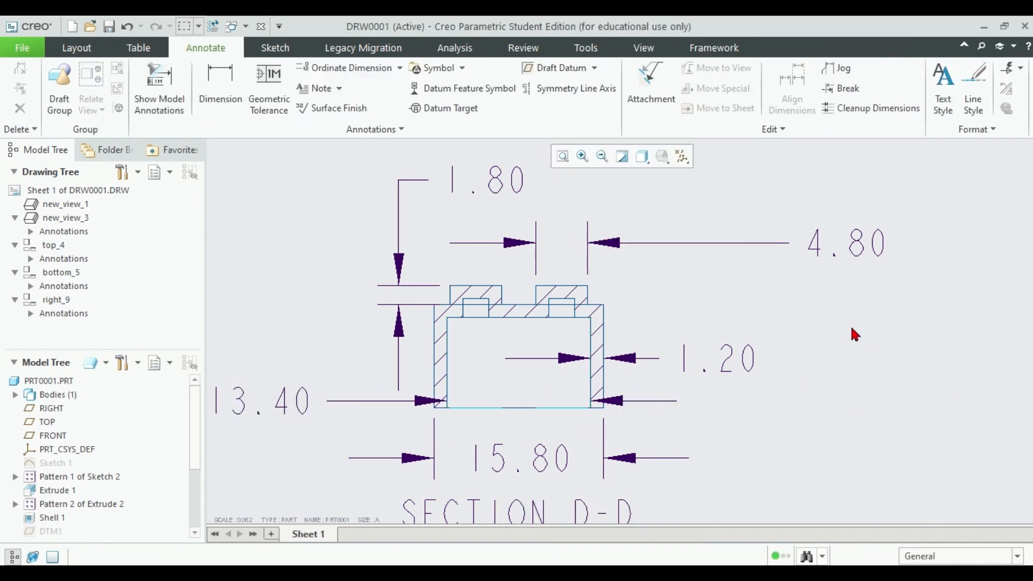
Move the stud width text closer to its arrows and relocate the stud height dimension to the right of the section view.
scroll(861, 335, "up", 2)
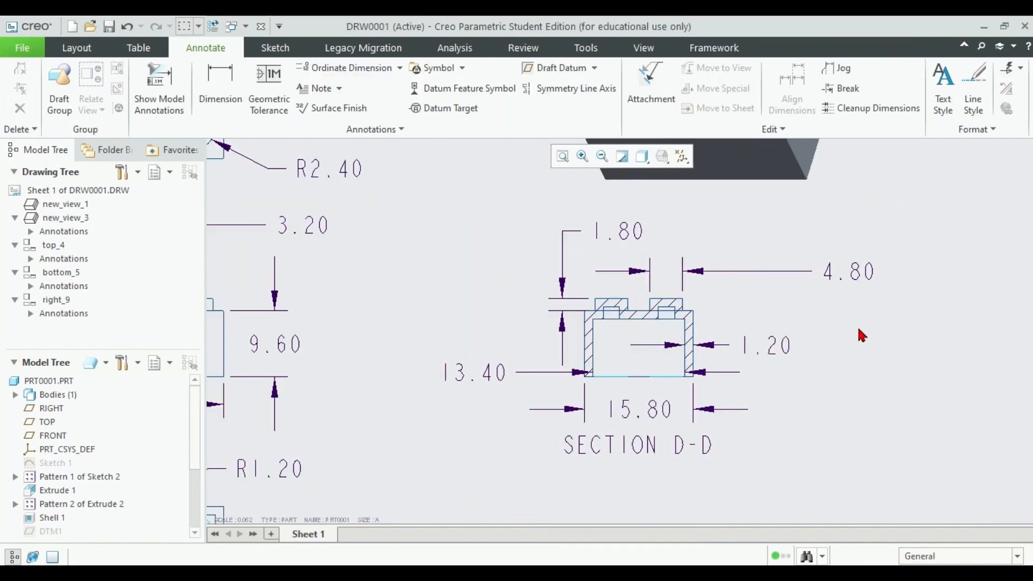
left_click(852, 262)
left_click_drag(855, 267, 767, 263)
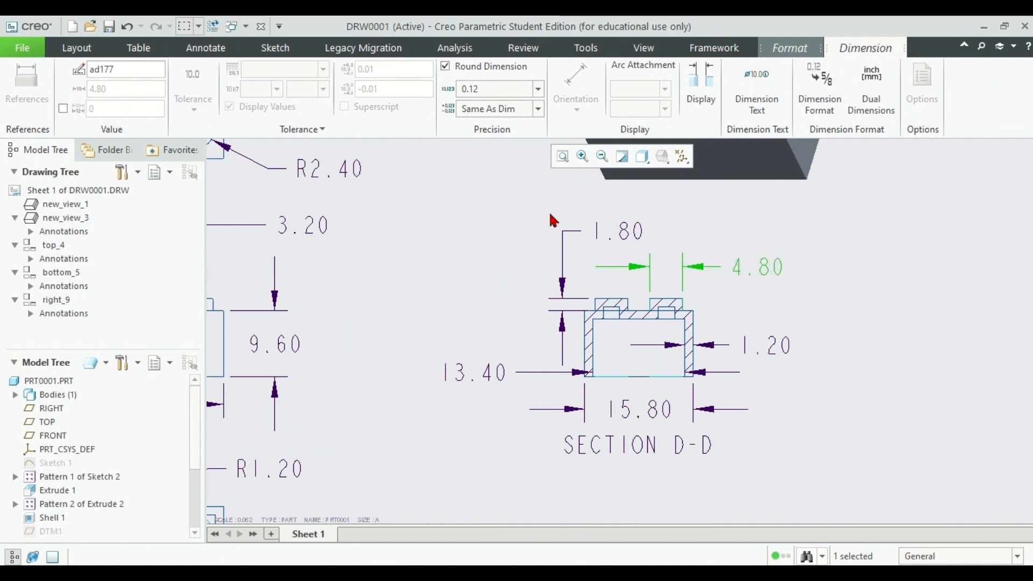
left_click(624, 231)
left_click_drag(627, 227, 864, 235)
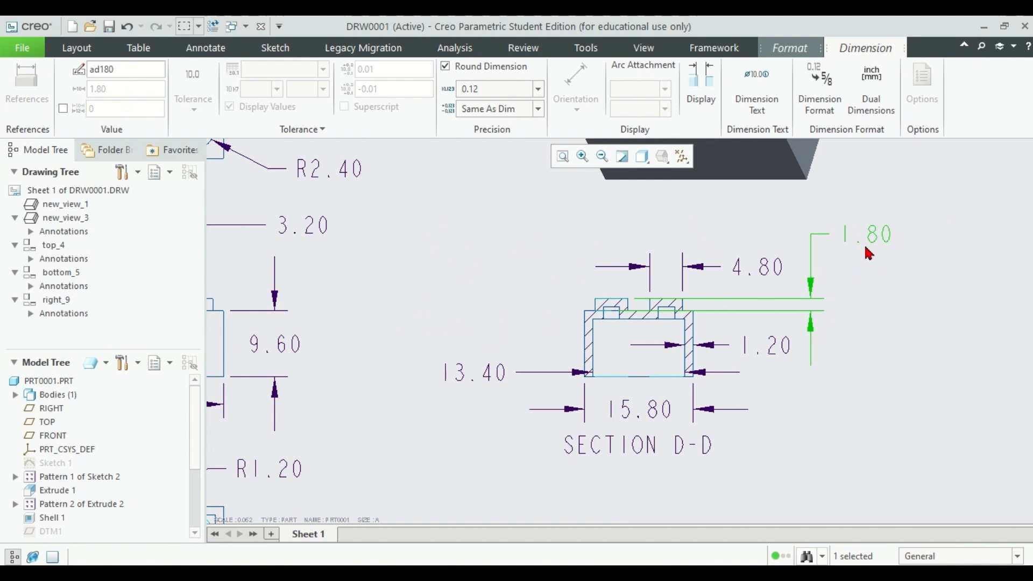
Raise the wall thickness dimension slightly and move the overall width text out to the right of the section view.
left_click(780, 348)
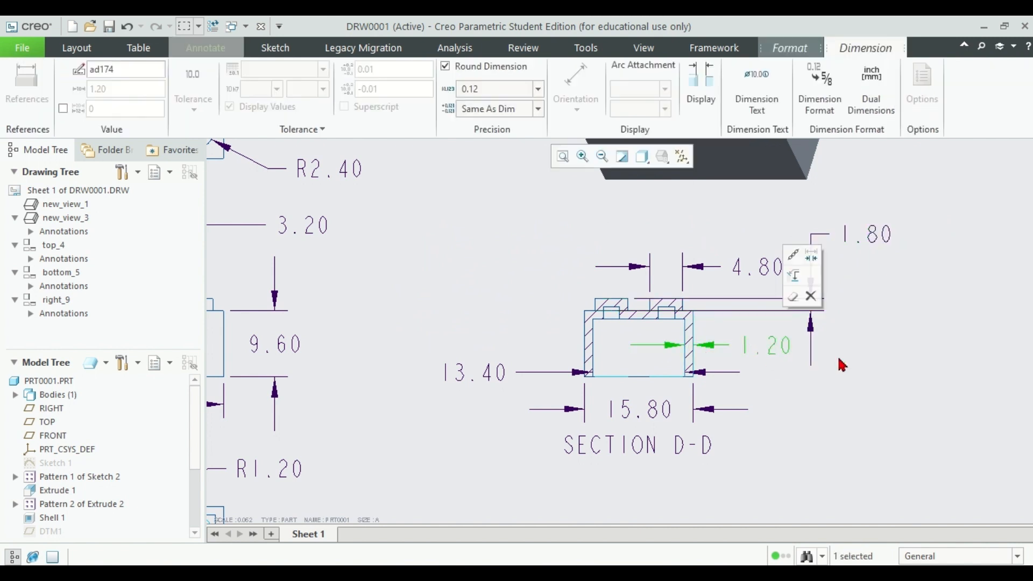
mouse_move(788, 345)
left_mouse_down()
mouse_move(777, 346)
mouse_move(780, 331)
left_mouse_up()
left_click(783, 414)
left_click(649, 415)
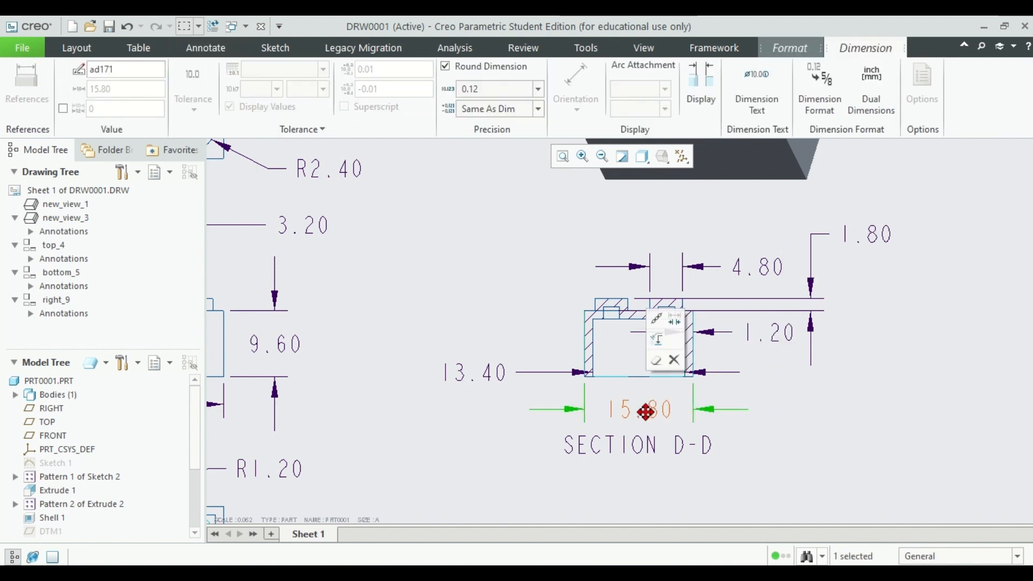
left_click_drag(648, 416, 787, 416)
Move the inner width dimension text slightly closer to the section view's left wall.
left_click(484, 372)
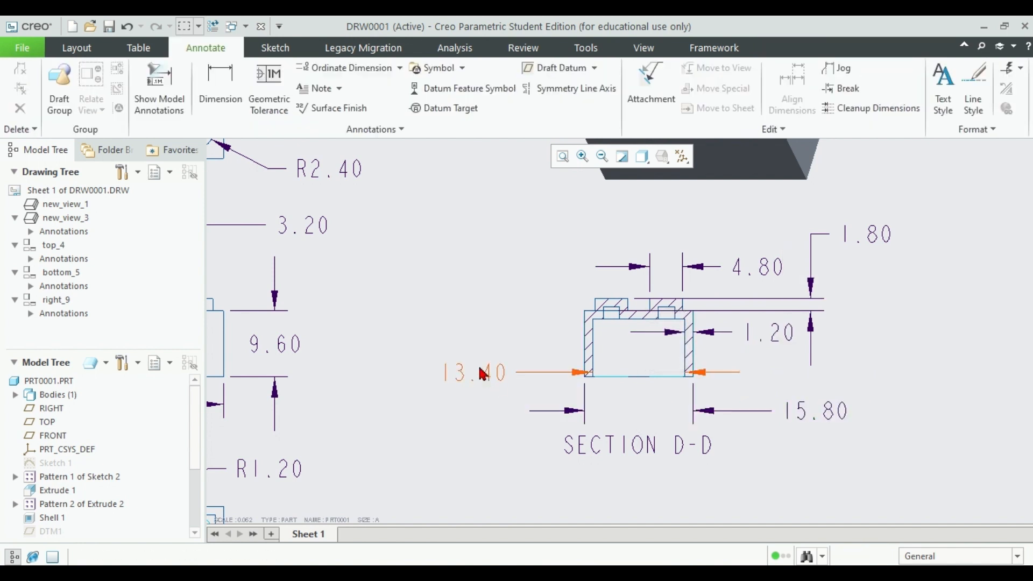
mouse_move(484, 371)
left_mouse_down()
mouse_move(562, 370)
mouse_move(504, 370)
left_mouse_up()
left_click(888, 365)
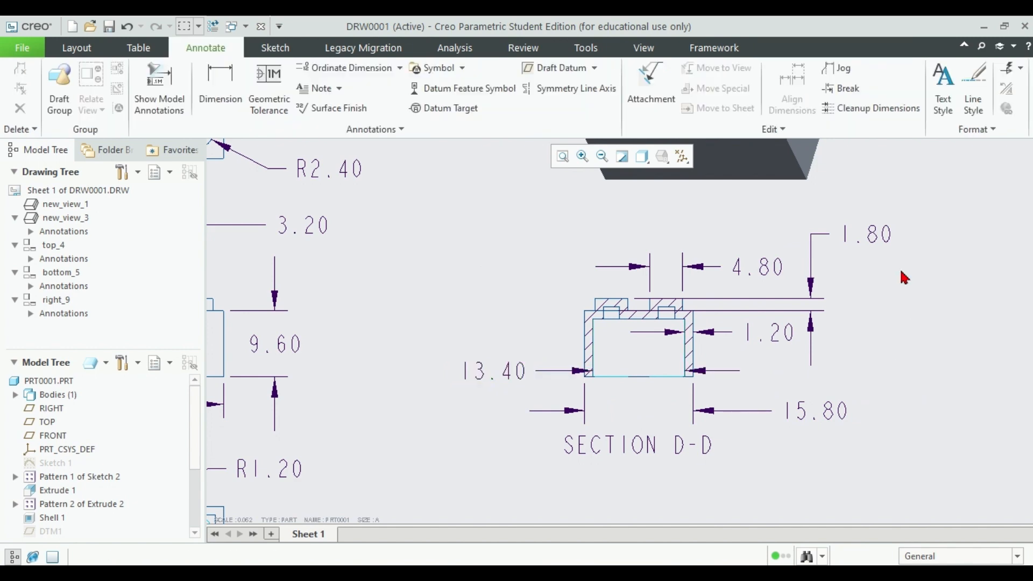
scroll(903, 277, "down", 5)
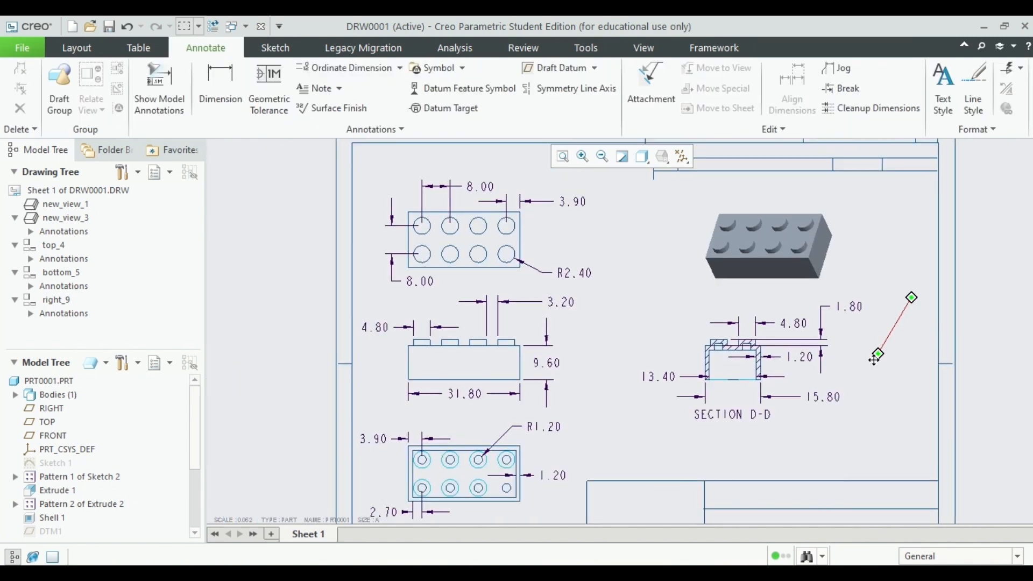
middle_click_drag(874, 359, 873, 348)
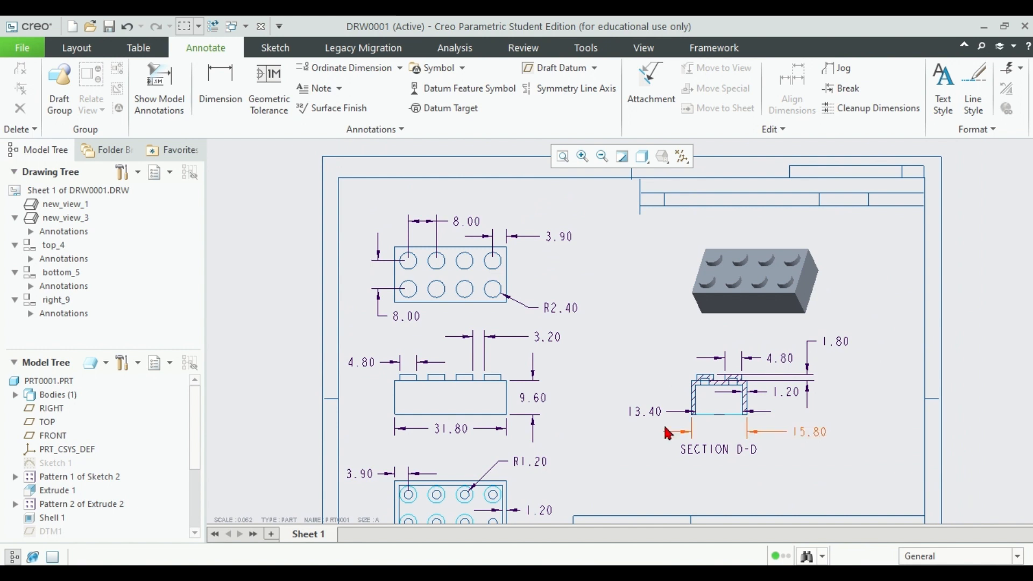
Start a detailed view centred on the upper-right tube of the brick's bottom view.
middle_click_drag(646, 257, 598, 292)
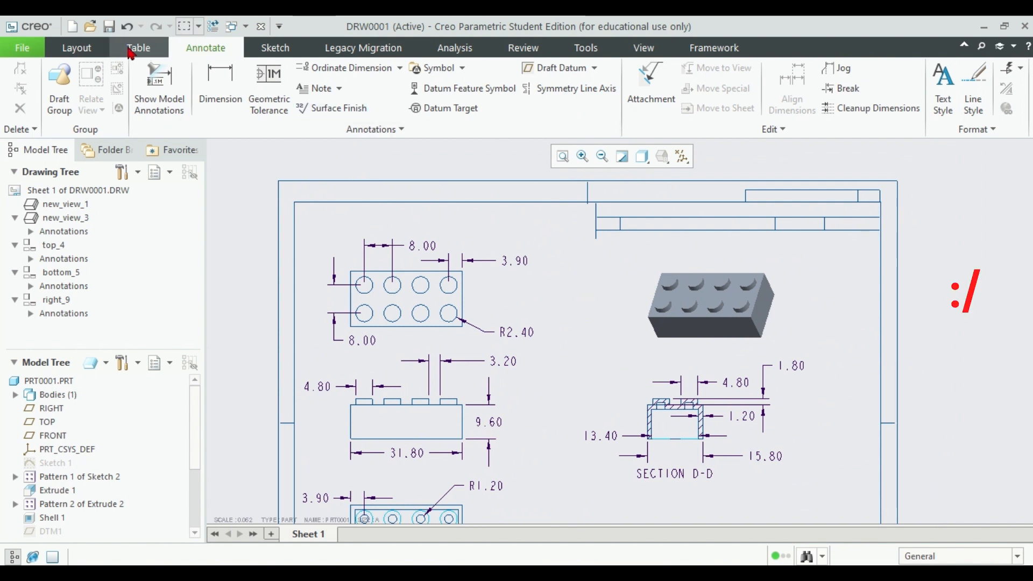
left_click(86, 50)
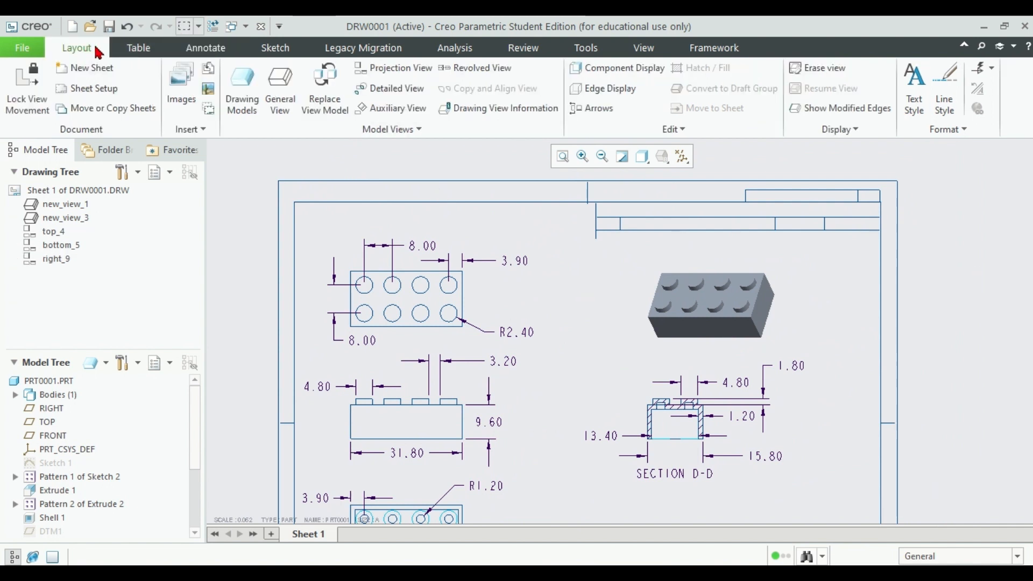
left_click(410, 92)
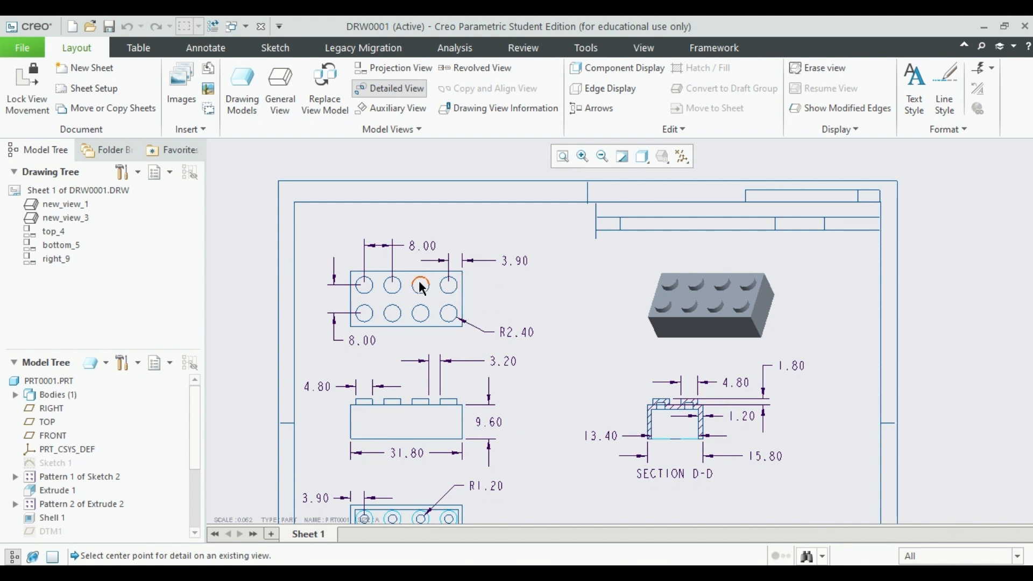
scroll(453, 293, "up", 5)
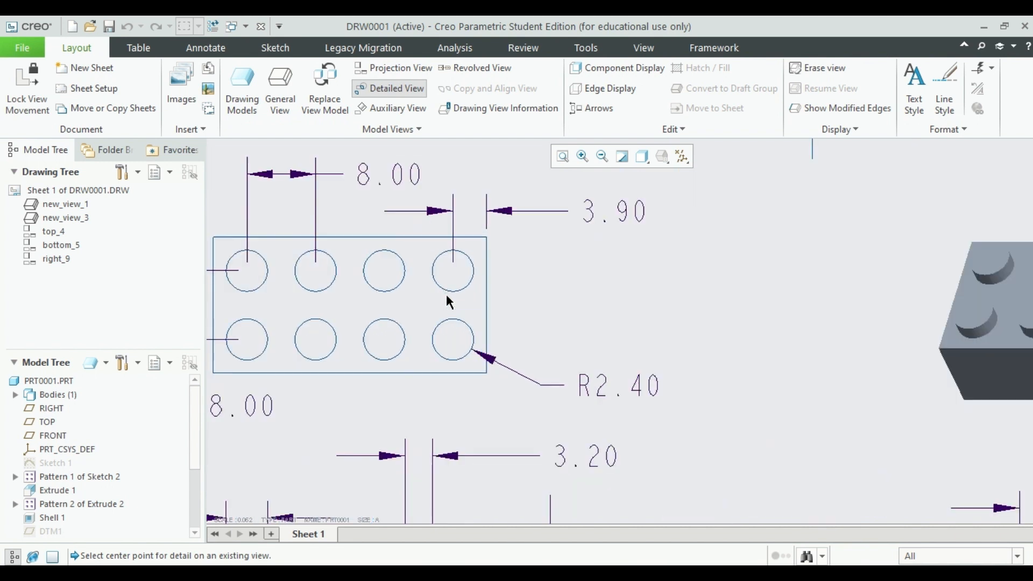
scroll(444, 293, "down", 1)
middle_click_drag(538, 294, 518, 149)
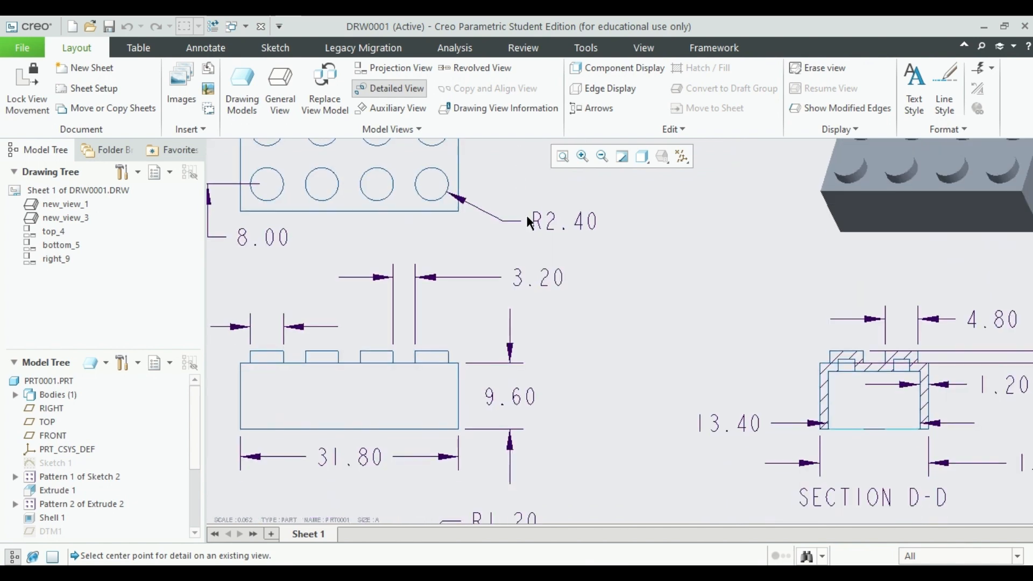
middle_click_drag(602, 456, 633, 235)
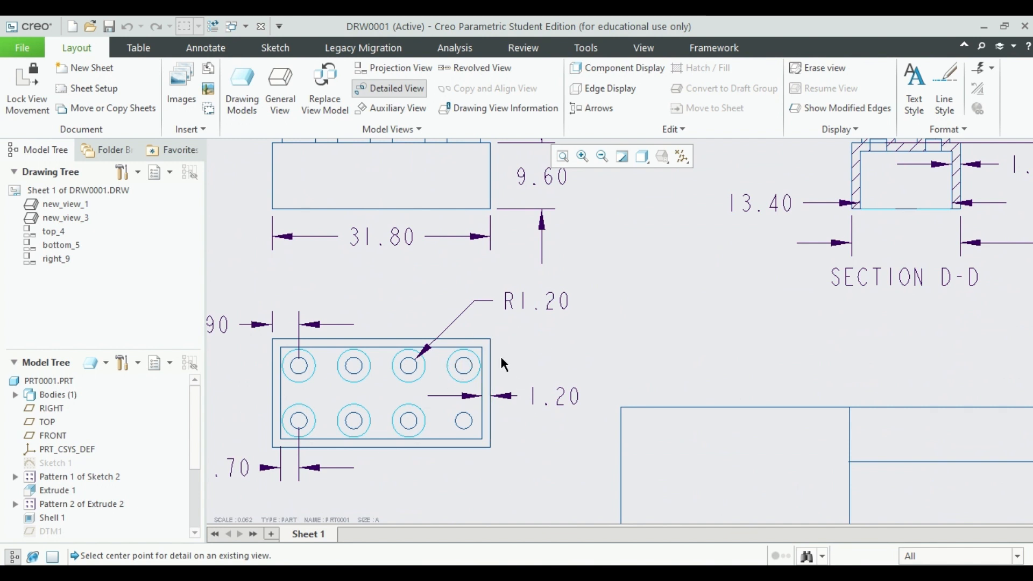
left_click(466, 368)
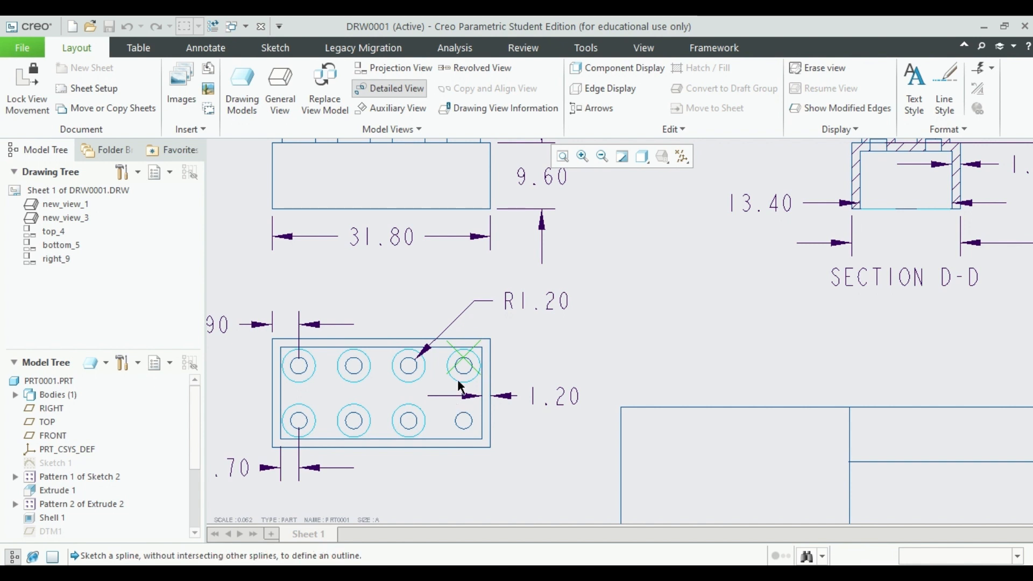
Outline the detail area with a closed spline around the upper-right tube and the adjoining wall corner.
left_click(466, 317)
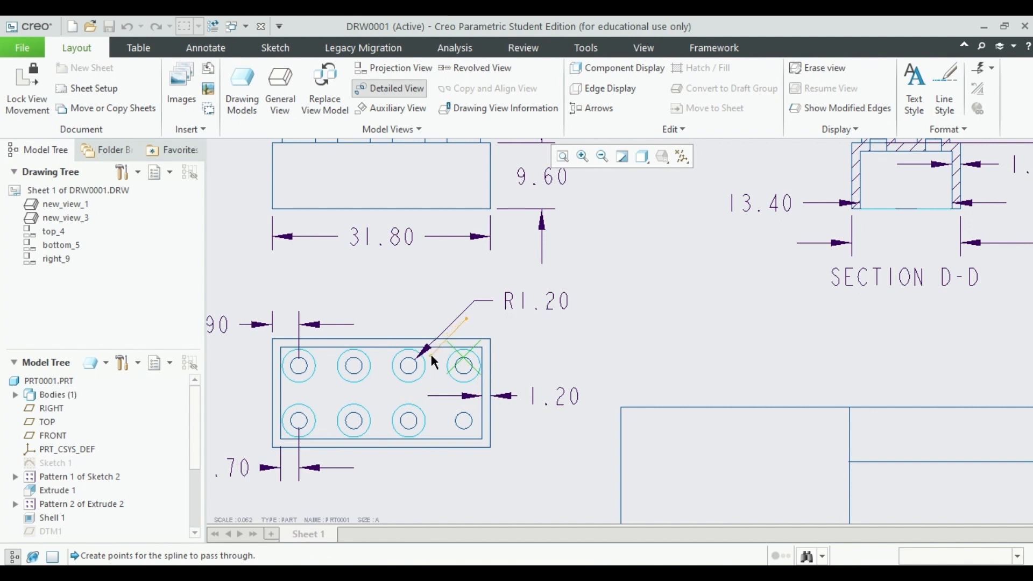
left_click(433, 375)
left_click(503, 385)
left_click(466, 315)
middle_click(647, 318)
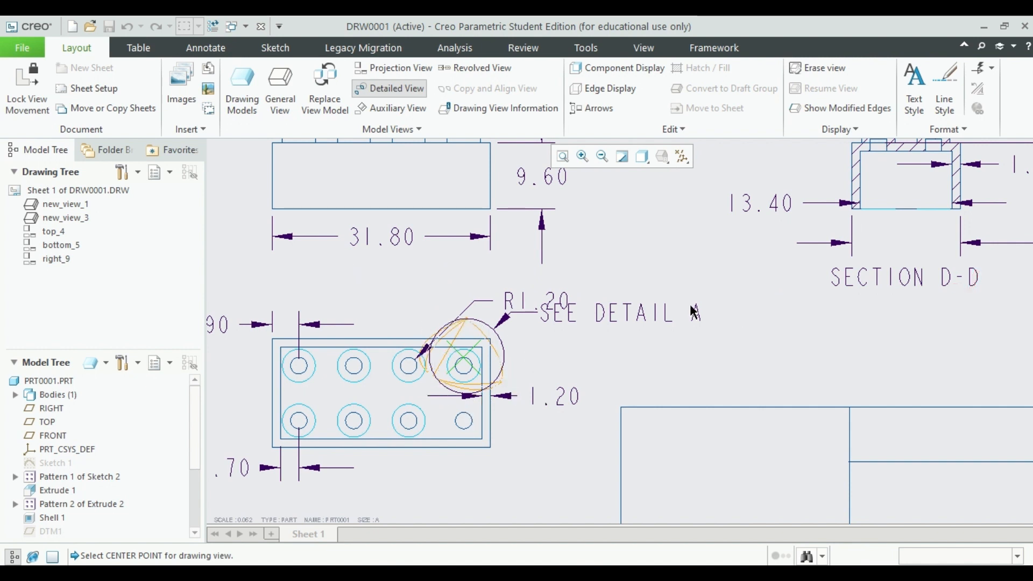
Place the detail view in the empty space between the top view and the shaded brick view.
mouse_move(727, 253)
middle_mouse_down()
mouse_move(611, 334)
mouse_move(570, 343)
mouse_move(606, 355)
mouse_move(641, 258)
mouse_move(644, 156)
middle_mouse_up()
mouse_move(761, 376)
middle_mouse_down()
mouse_move(608, 462)
mouse_move(509, 307)
middle_mouse_up()
scroll(515, 304, "down", 5)
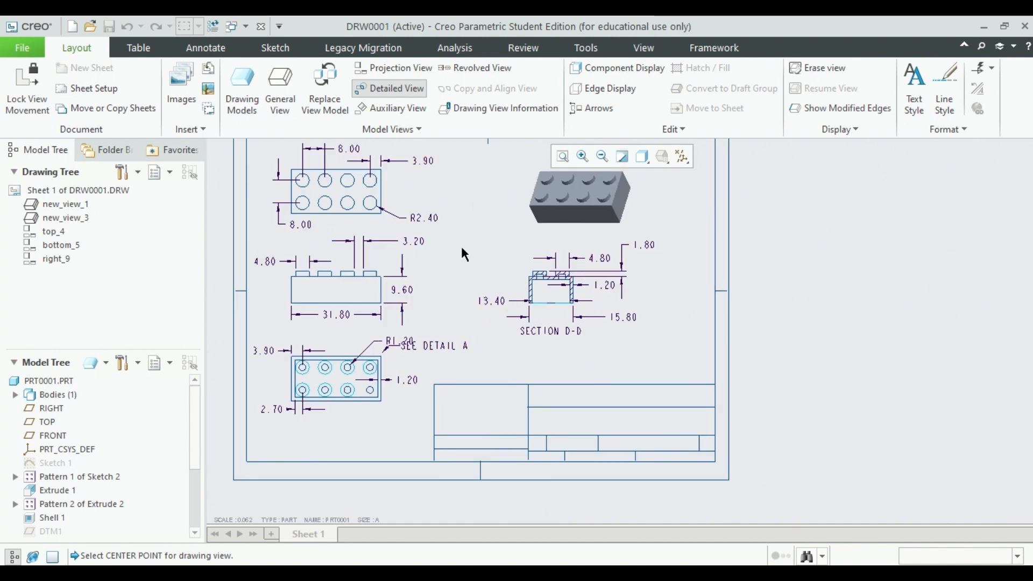
left_click(448, 188)
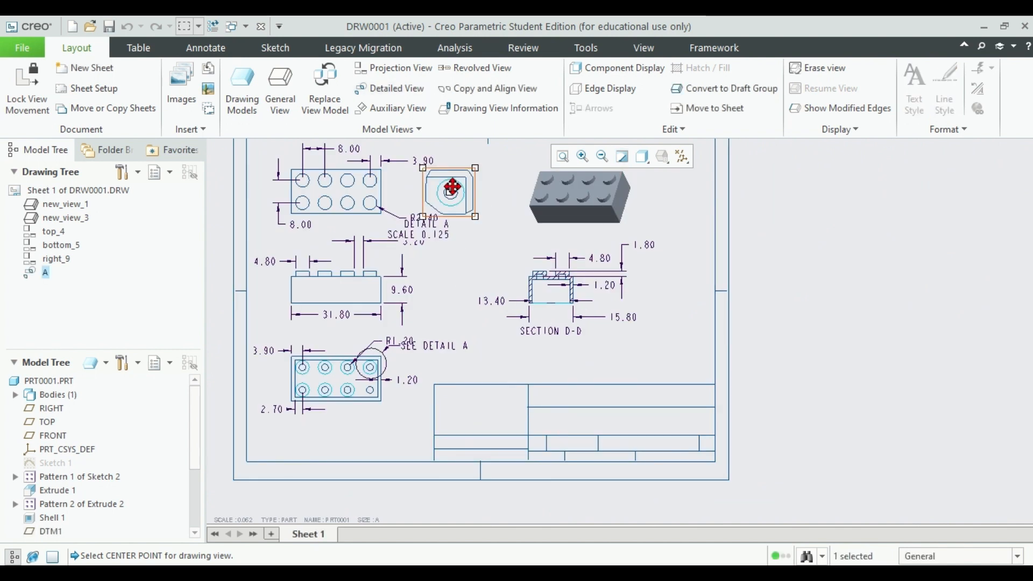
Move the detail view down beside the section view and shift the section view right to make room.
left_click_drag(463, 185, 499, 245)
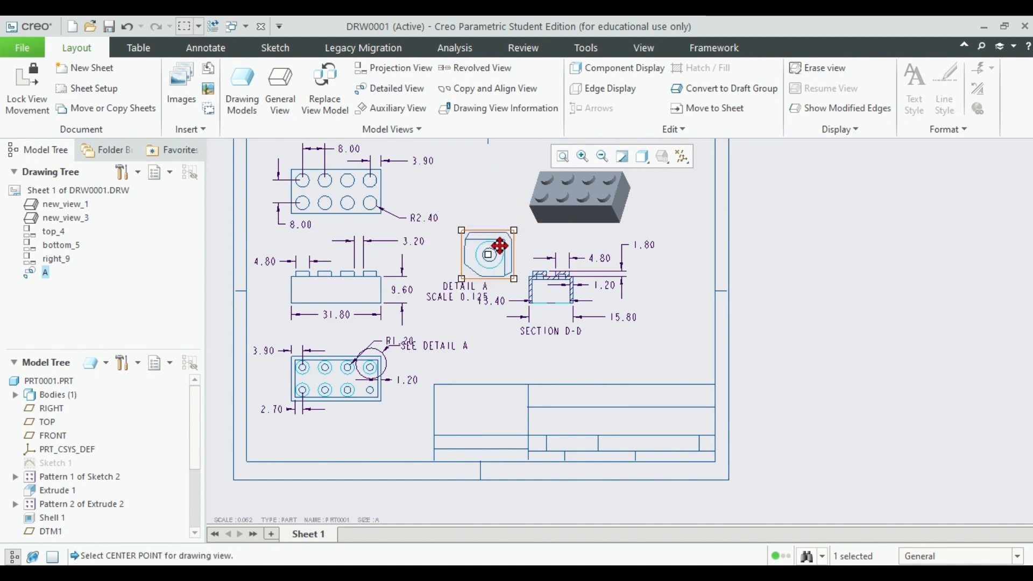
left_click(549, 296)
mouse_move(553, 295)
left_mouse_down()
mouse_move(653, 293)
mouse_move(604, 289)
left_mouse_up()
Move the shaded brick view further right, towards the upper-right corner of the sheet.
left_click(667, 193)
middle_click_drag(666, 189, 647, 267)
left_click(586, 273)
left_click_drag(576, 274, 645, 248)
Reposition the detail view up and to the right, midway between the left-hand views and the shaded brick.
left_click(473, 331)
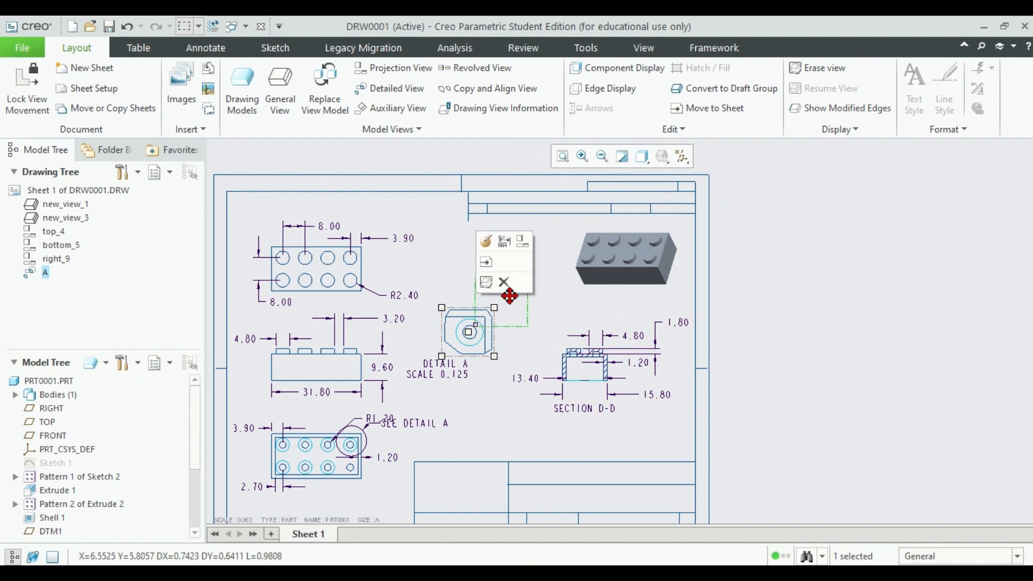
left_click_drag(476, 325, 510, 295)
left_click(499, 371)
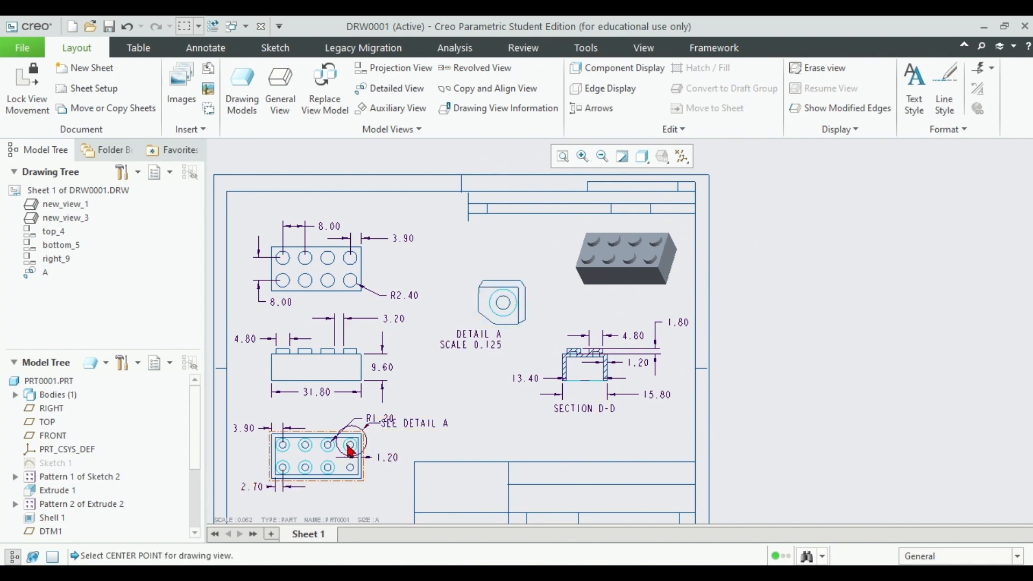
Dimension the radius of the tube's inner hole in Detail A, placing the text above and left of the view.
scroll(350, 451, "up", 5)
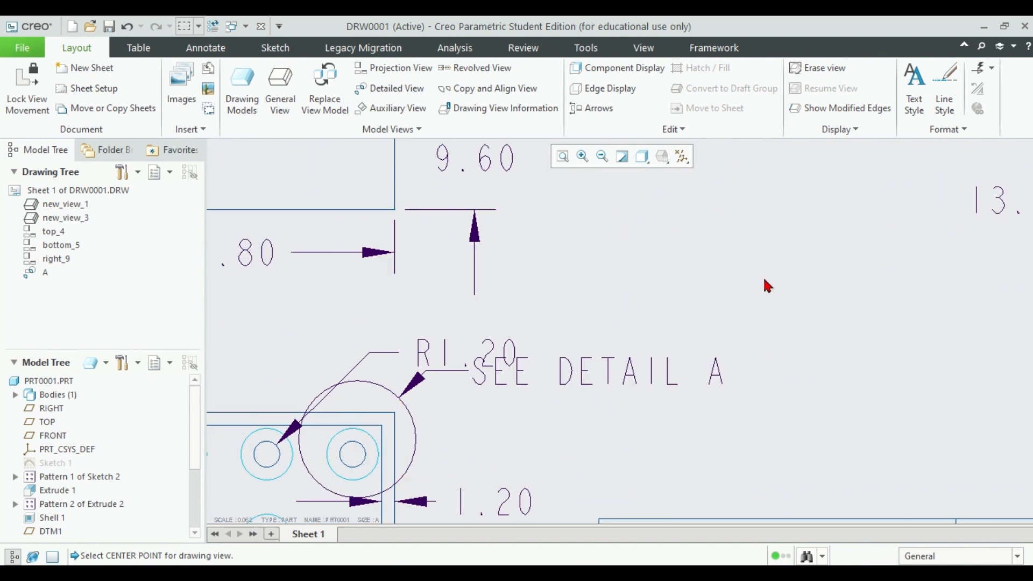
scroll(768, 285, "down", 6)
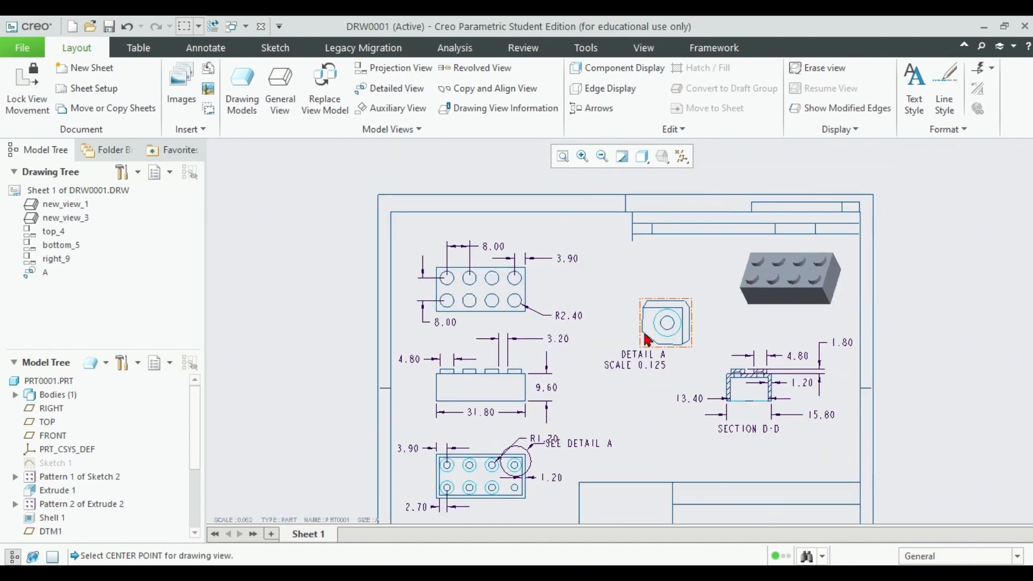
scroll(721, 322, "up", 4)
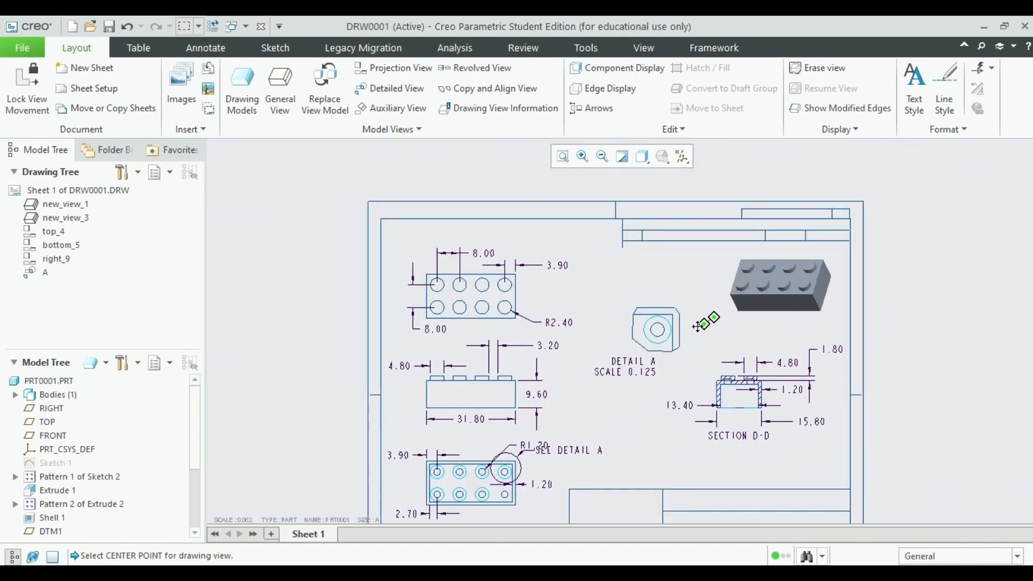
scroll(610, 345, "up", 2)
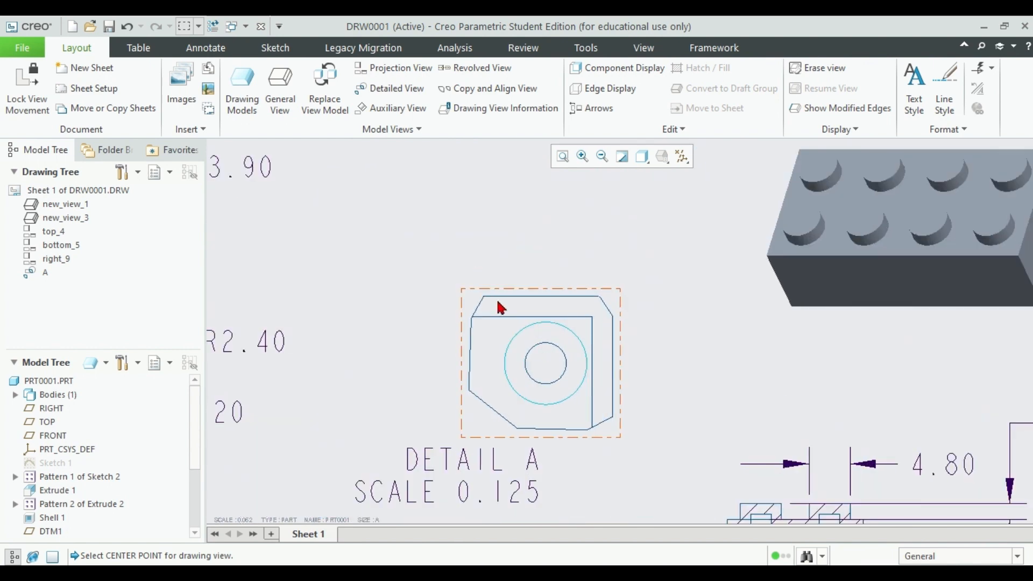
middle_click_drag(722, 357, 618, 334)
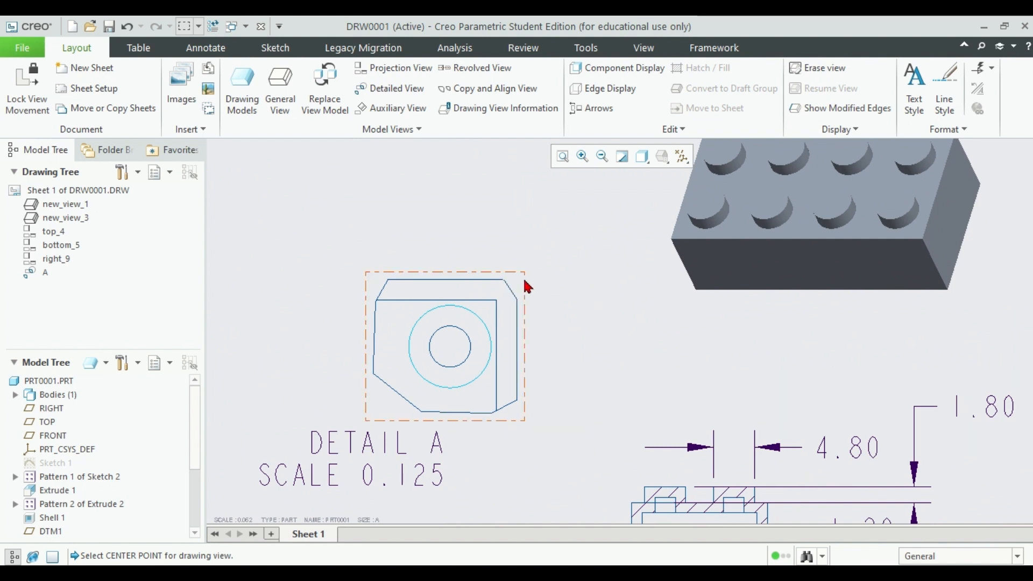
left_click(205, 47)
left_click(220, 86)
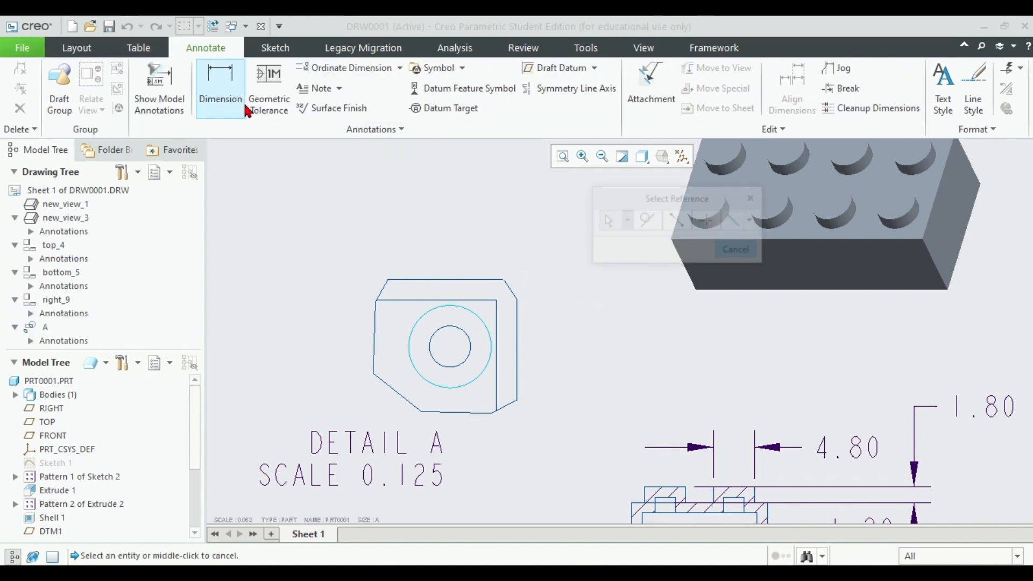
left_click(458, 339)
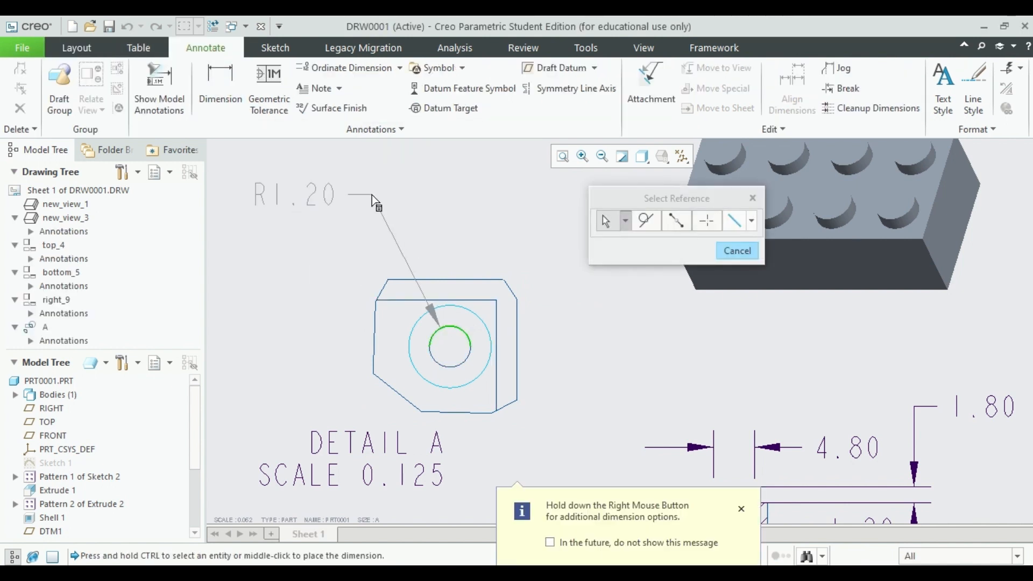
middle_click(399, 222)
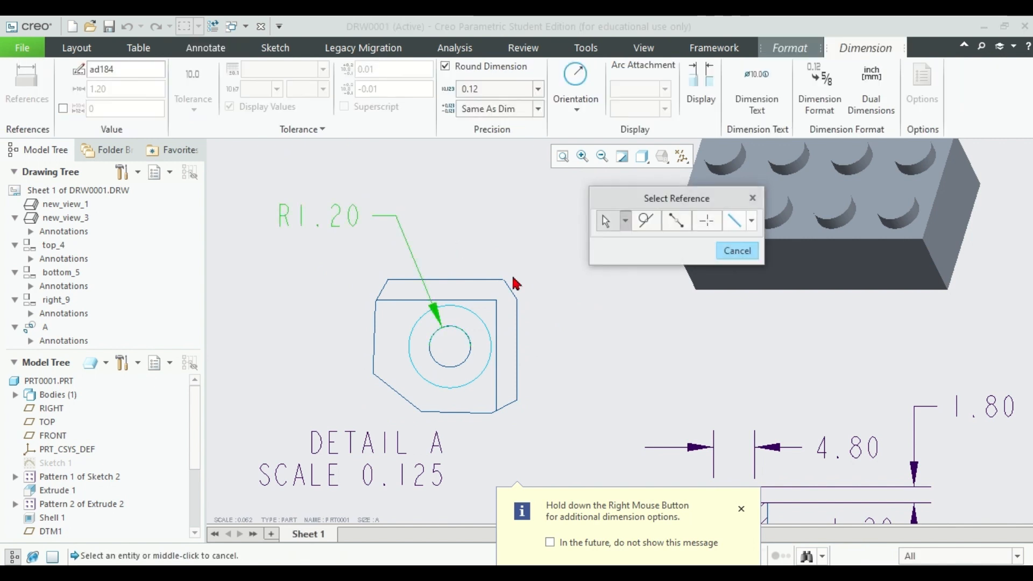
Dimension the upper and side wall thicknesses in Detail A, placing the texts above right and to the right of the view.
left_click(467, 280)
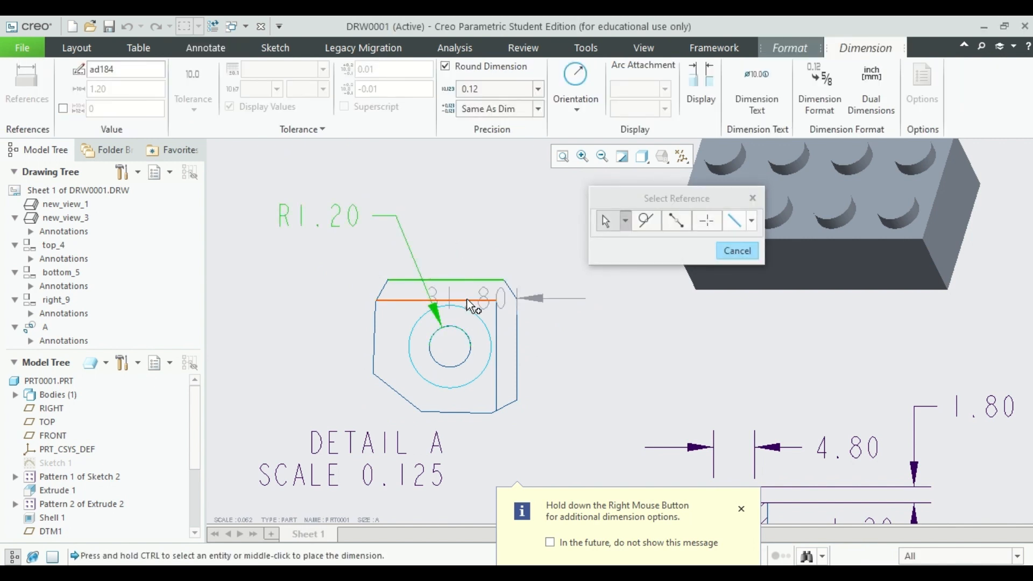
left_click(468, 300, "ctrl")
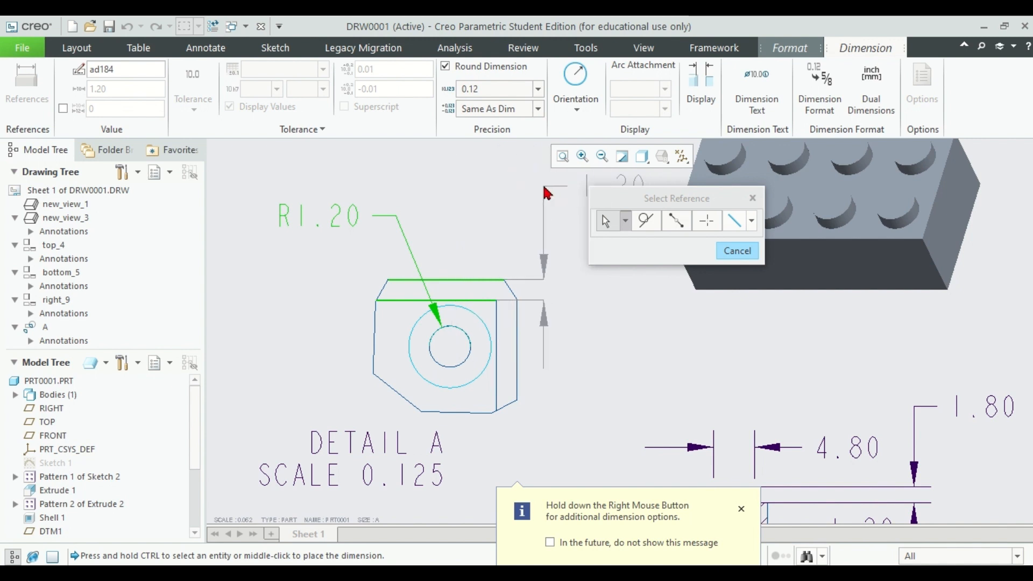
middle_click(544, 188)
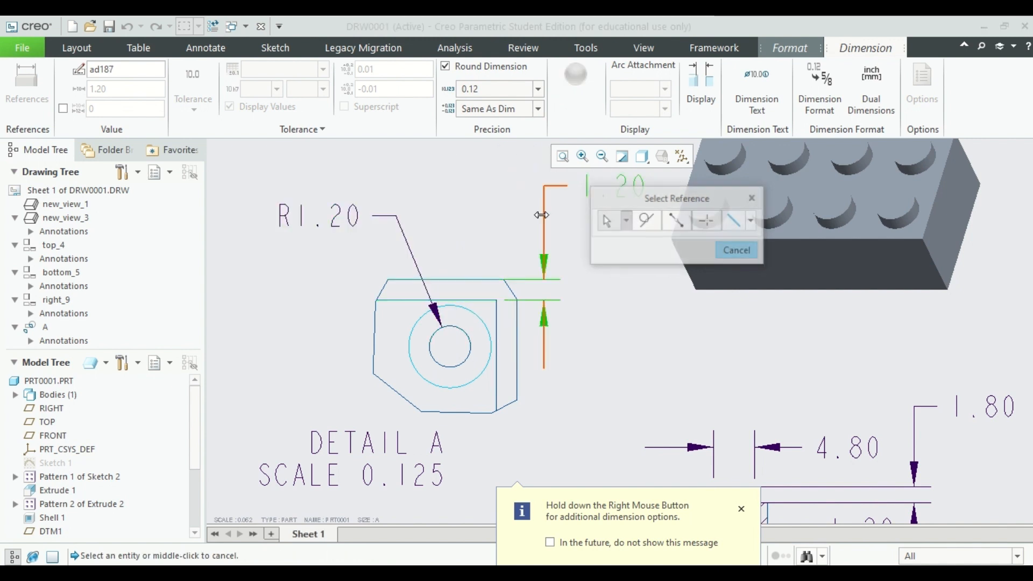
left_click(494, 401)
left_click(518, 397, "ctrl")
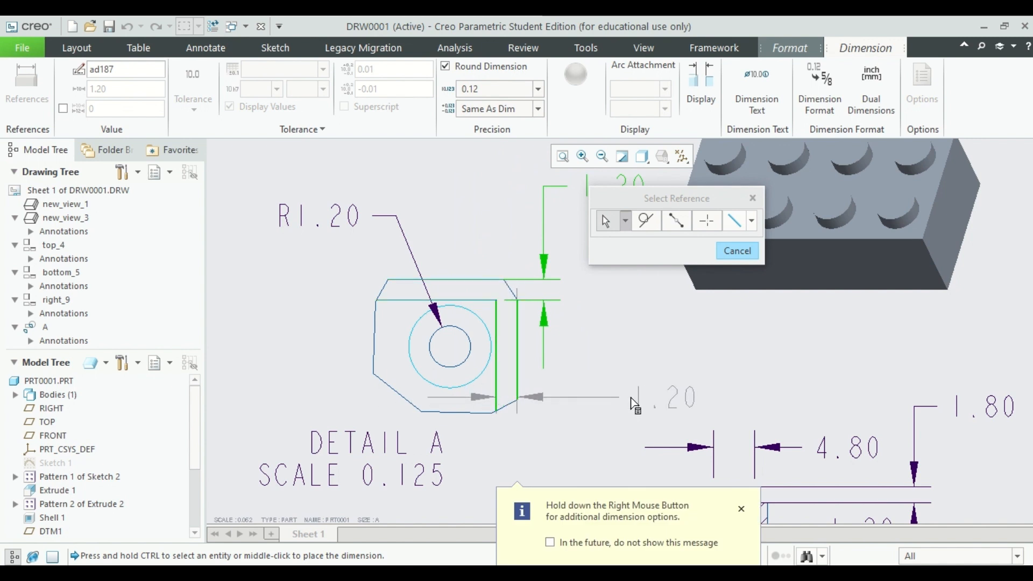
middle_click(634, 396)
Dimension the distance from the hole's centre to the outer side wall in Detail A, placing the text to the right.
scroll(640, 396, "up", 1)
left_click(419, 317)
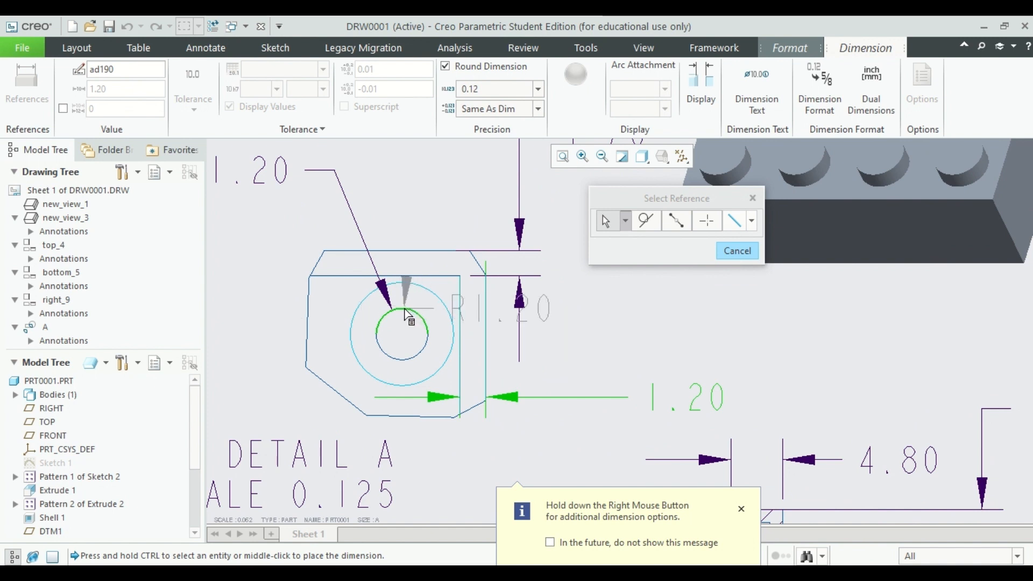
left_click(487, 311, "ctrl")
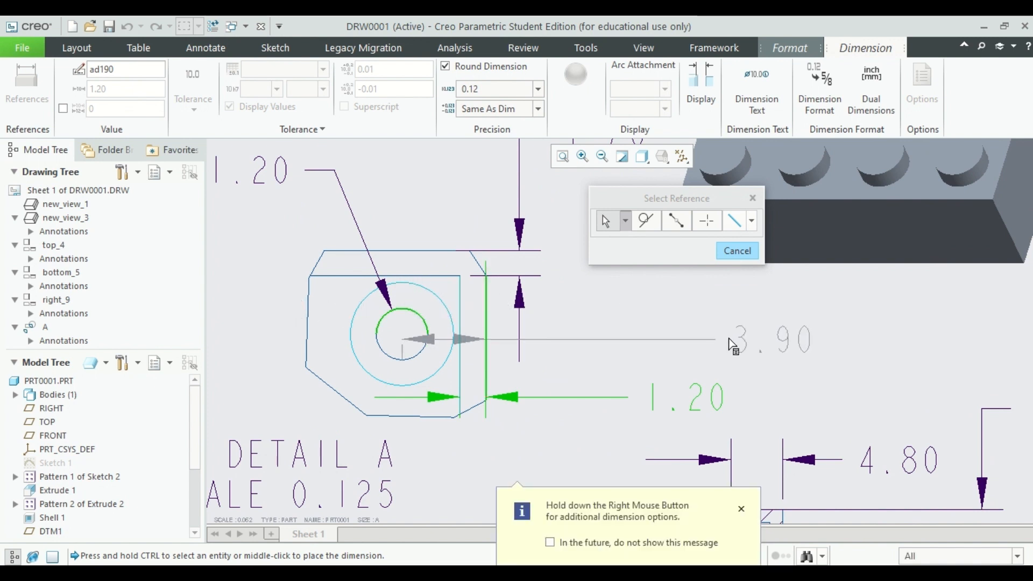
middle_click(675, 334)
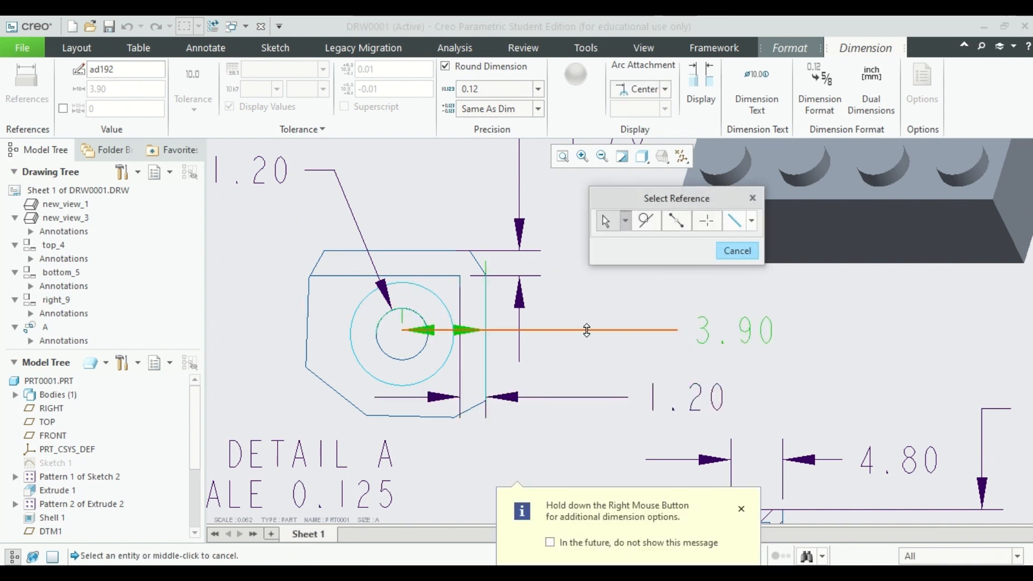
left_click(737, 251)
Examine the sheet layout and the dimensions around the detail view and the section view.
scroll(601, 319, "up", 2)
scroll(601, 319, "down", 5)
scroll(607, 322, "down", 4)
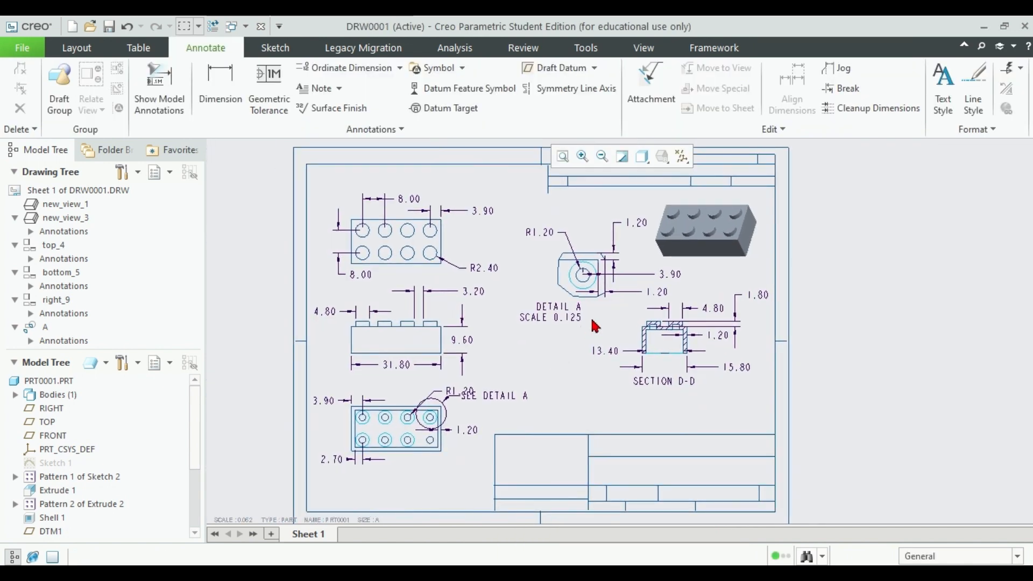
scroll(590, 318, "up", 1)
middle_click_drag(648, 302, 557, 368)
scroll(651, 326, "down", 1)
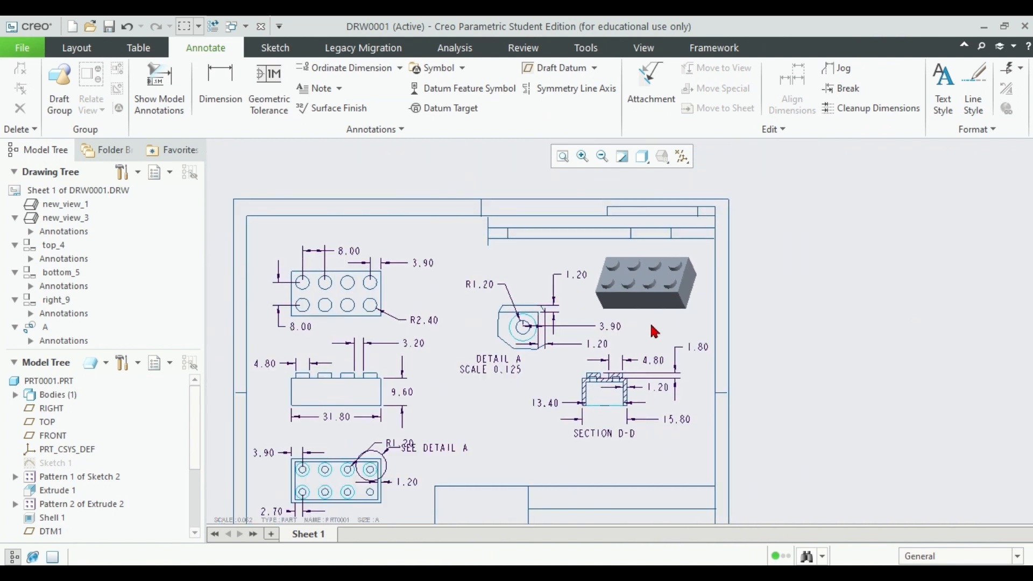
scroll(649, 325, "up", 4)
middle_click_drag(651, 347, 658, 284)
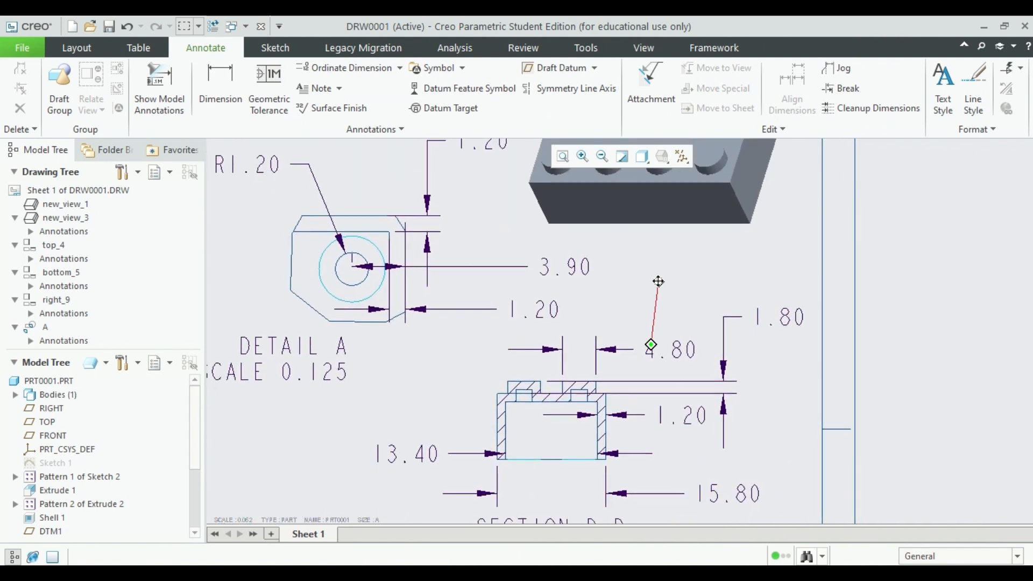